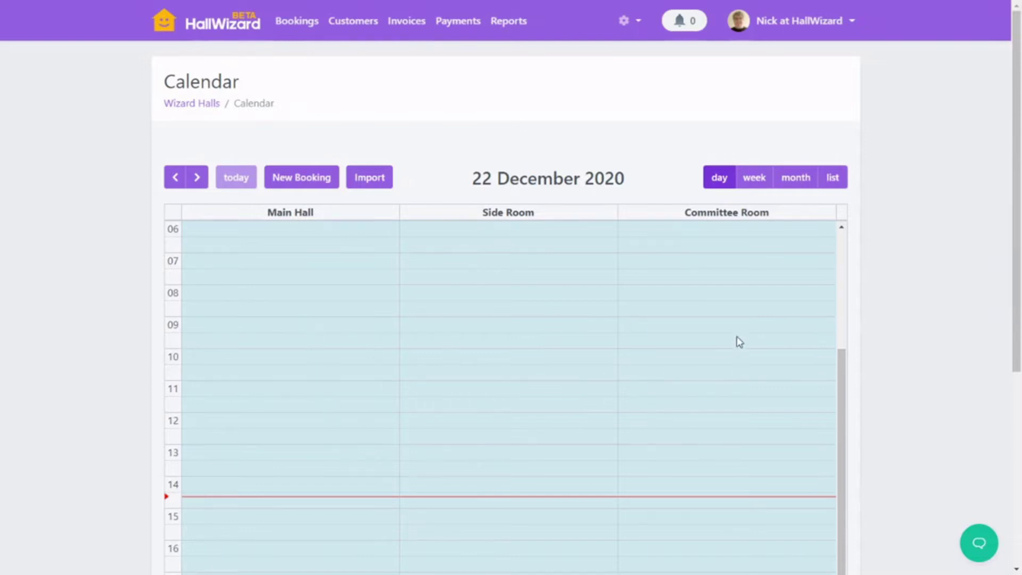
Step: Browse the week and month views, then return to the 22 December day view
left_click(755, 178)
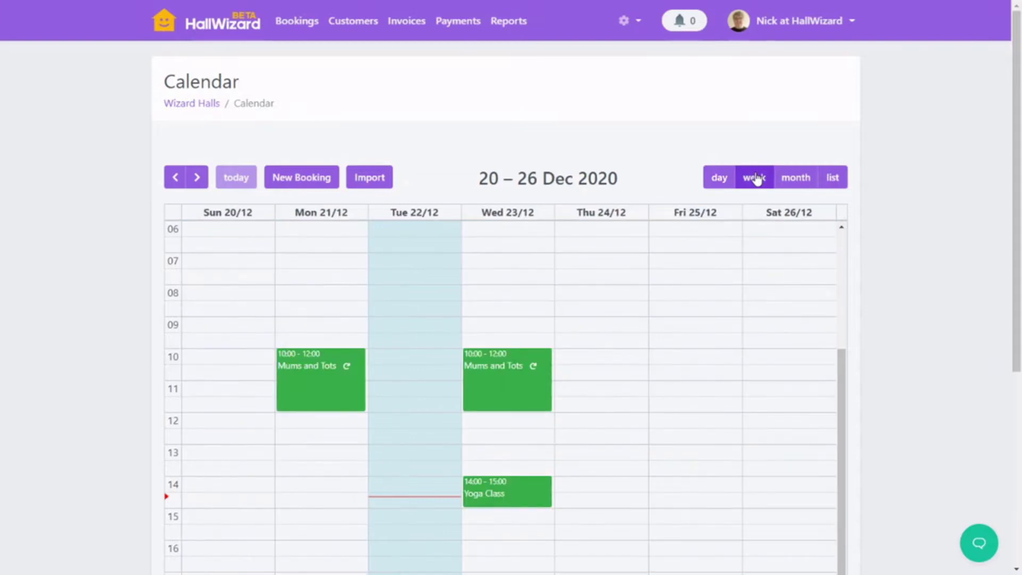
scroll(584, 324, "down", 2)
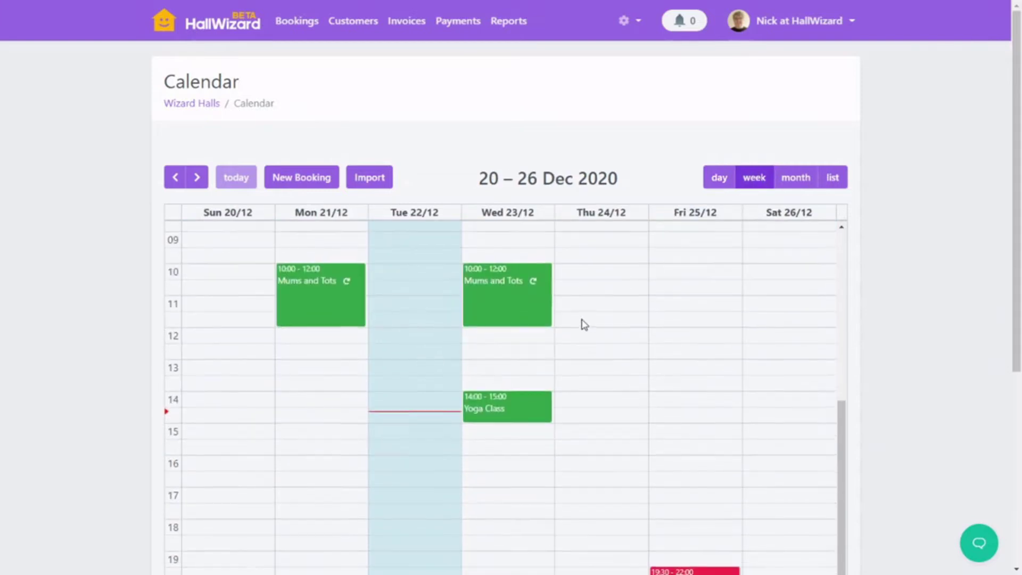
left_click(802, 179)
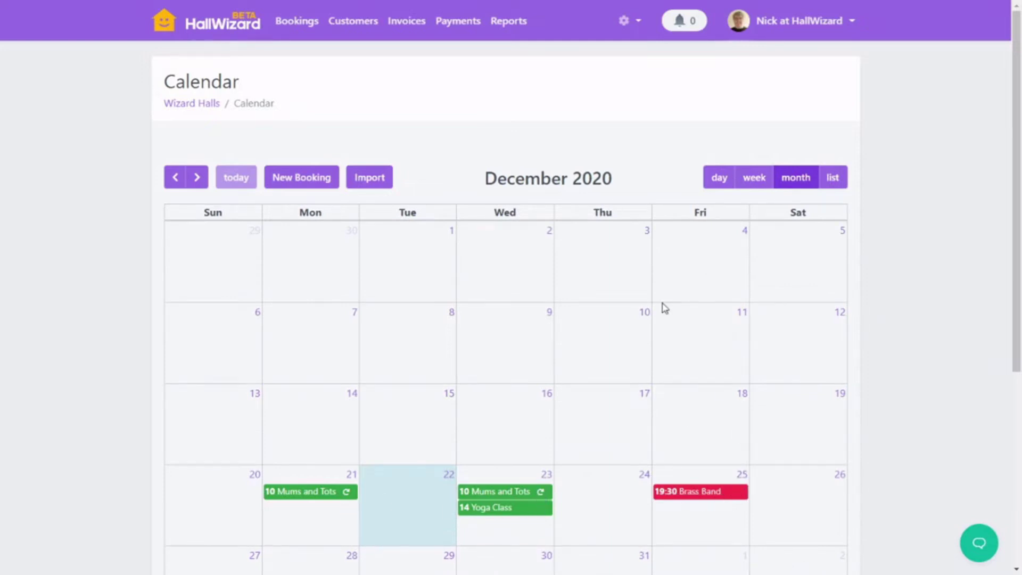
left_click(716, 179)
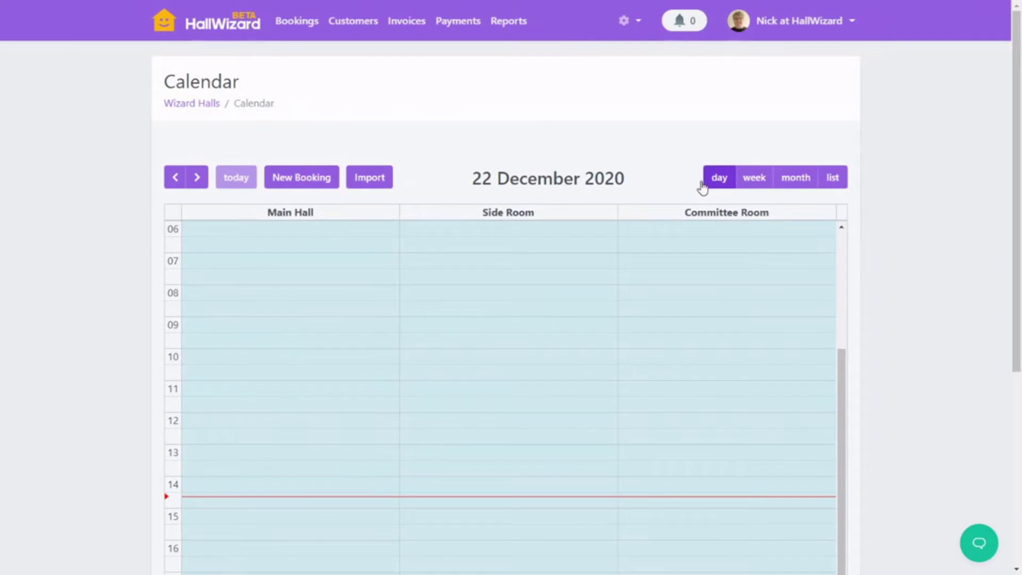
scroll(257, 454, "down", 2)
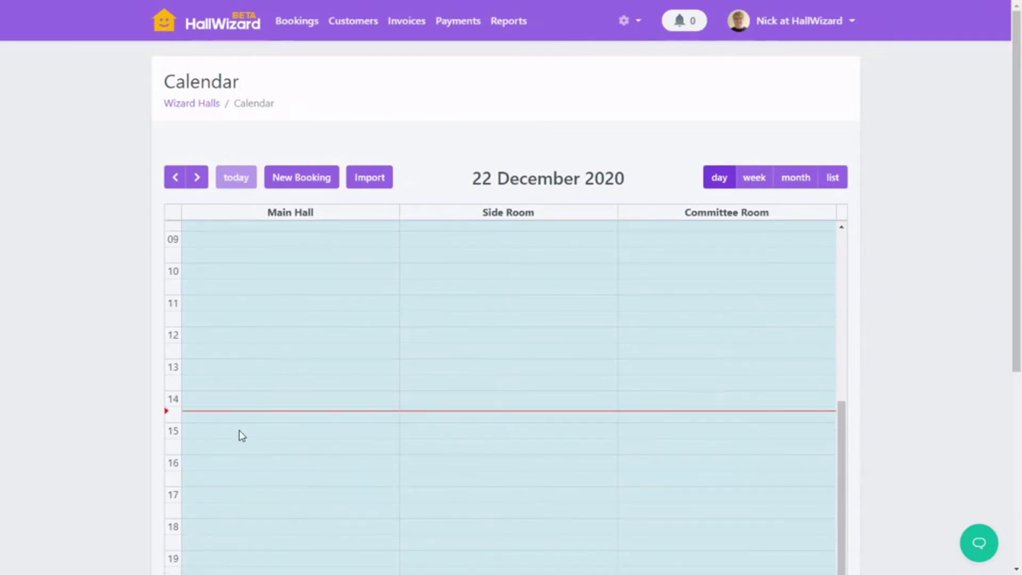
Step: Start a 15:00 Main Hall booking for Art Group, repeating weekly until 23 February 2021
left_click(242, 436)
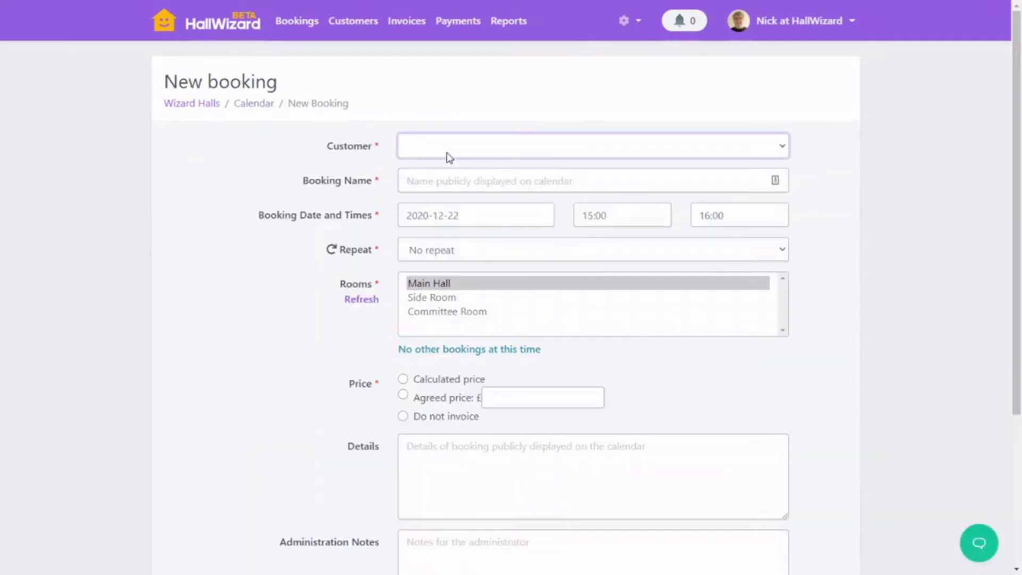
left_click(447, 186)
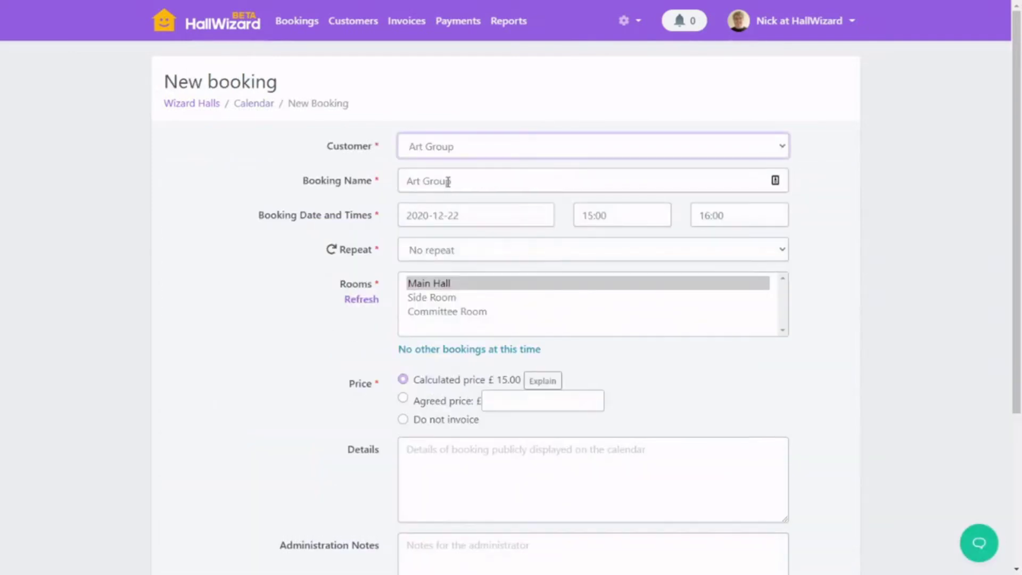
left_click(504, 253)
left_click(463, 317)
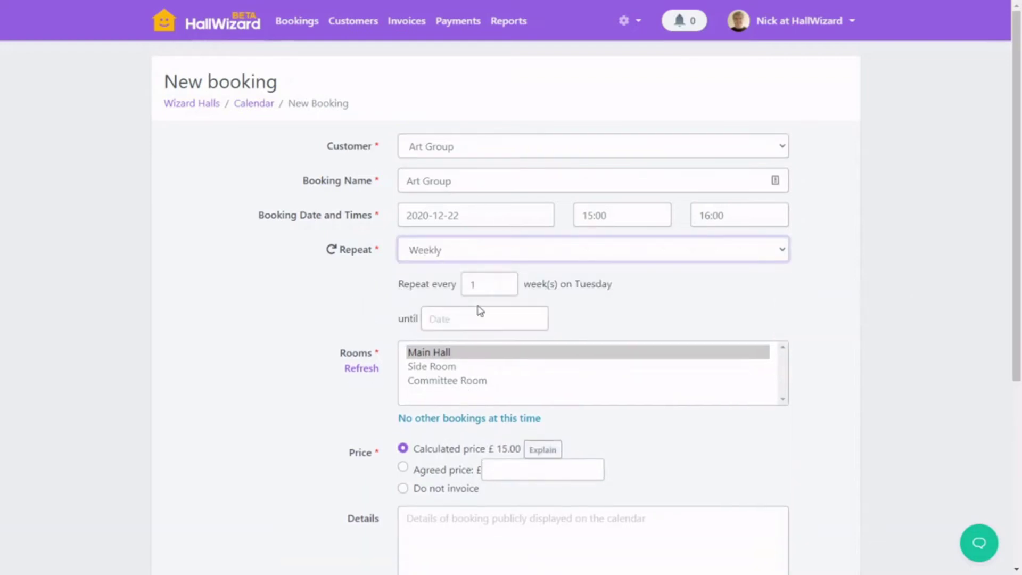
left_click(468, 322)
left_click(606, 354)
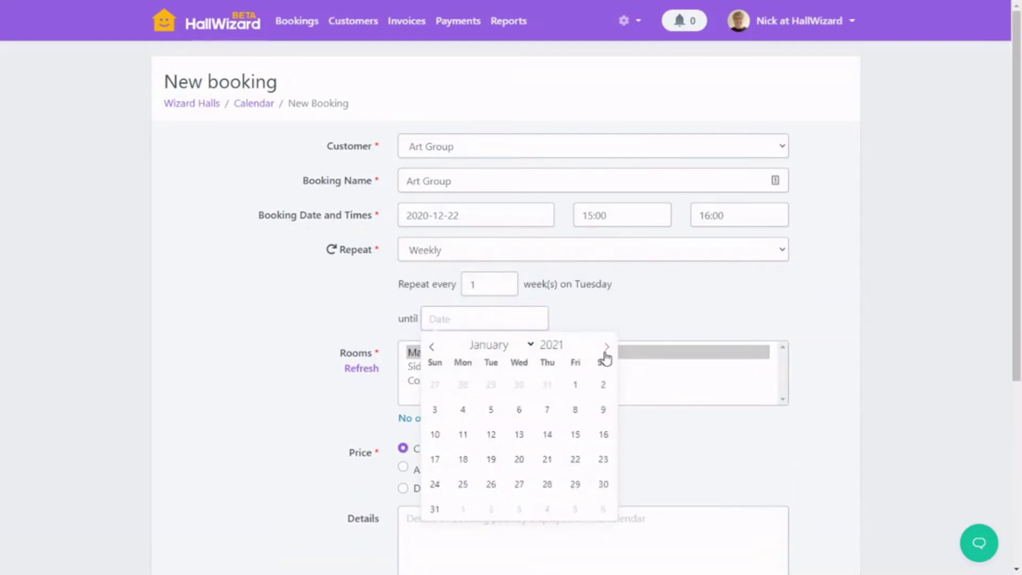
left_click(606, 354)
left_click(492, 462)
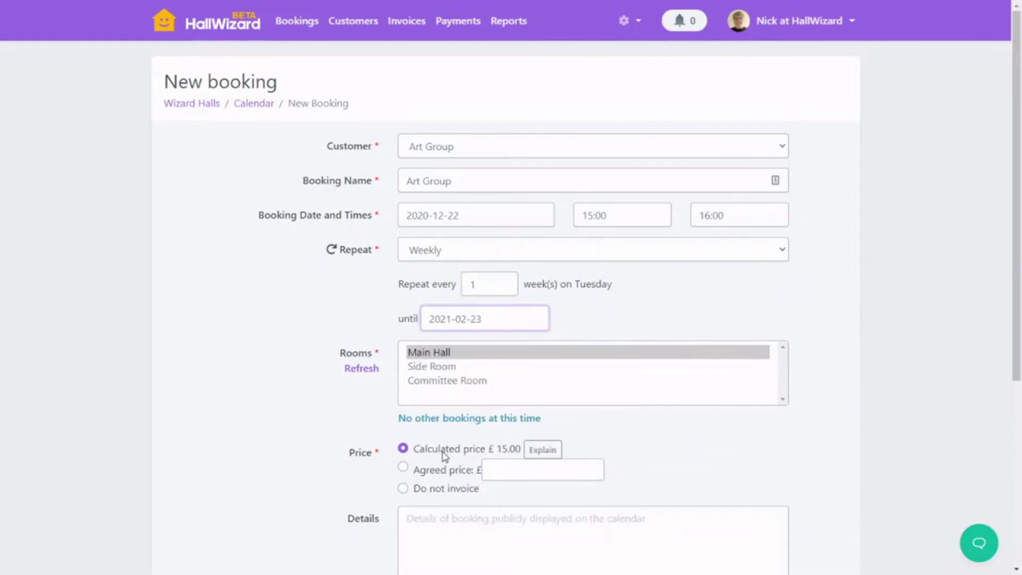
Step: Check the breakdown of how the £15.00 price was calculated
left_click(544, 451)
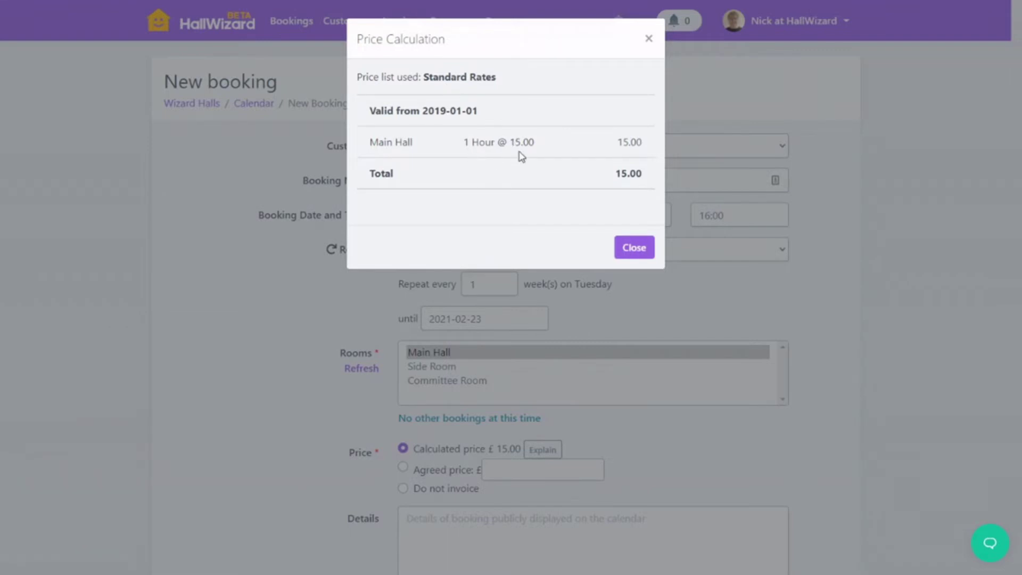
left_click(635, 255)
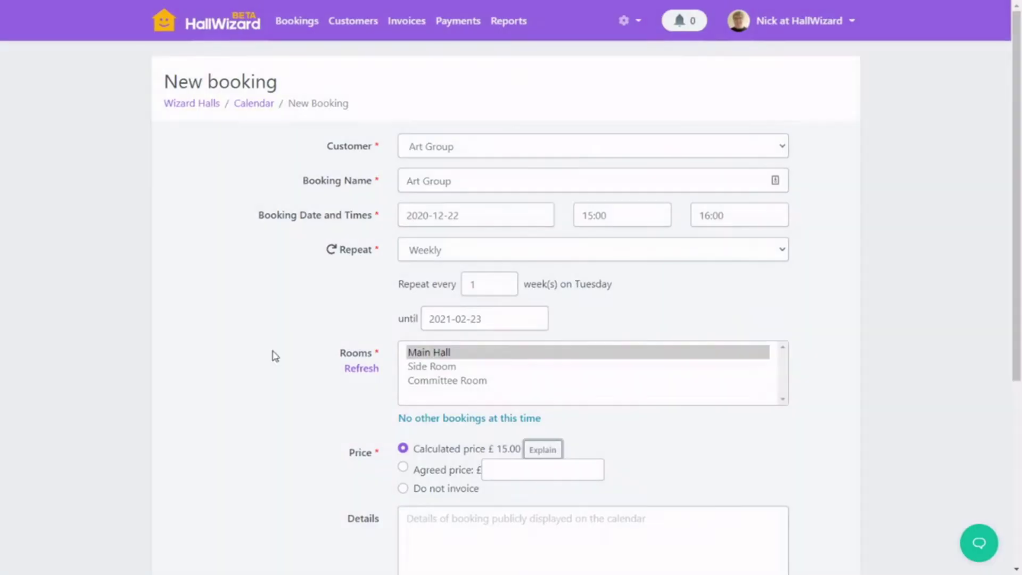
scroll(275, 356, "down", 5)
Step: Save the new weekly Art Group booking series
left_click(417, 453)
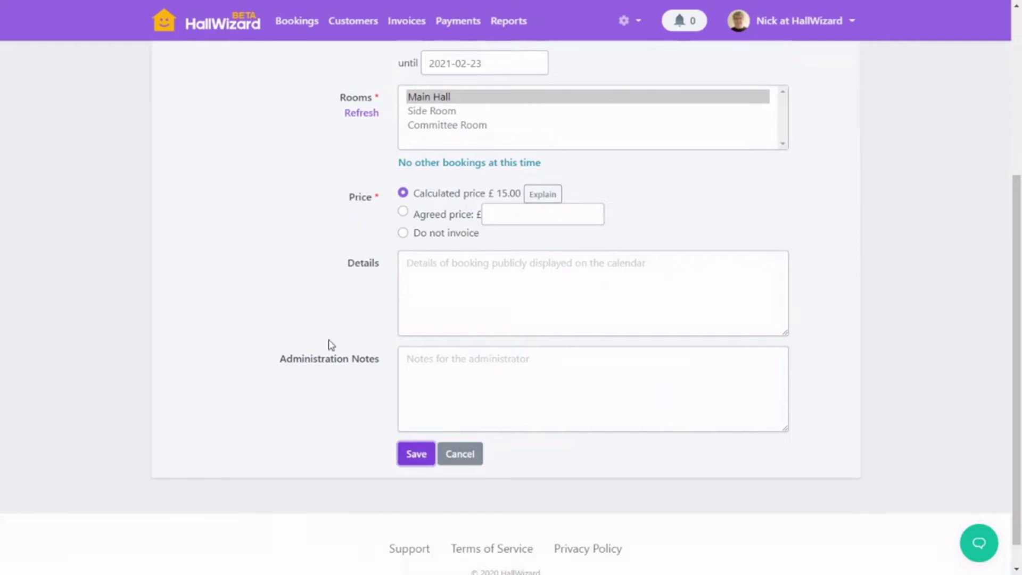
scroll(328, 338, "down", 4)
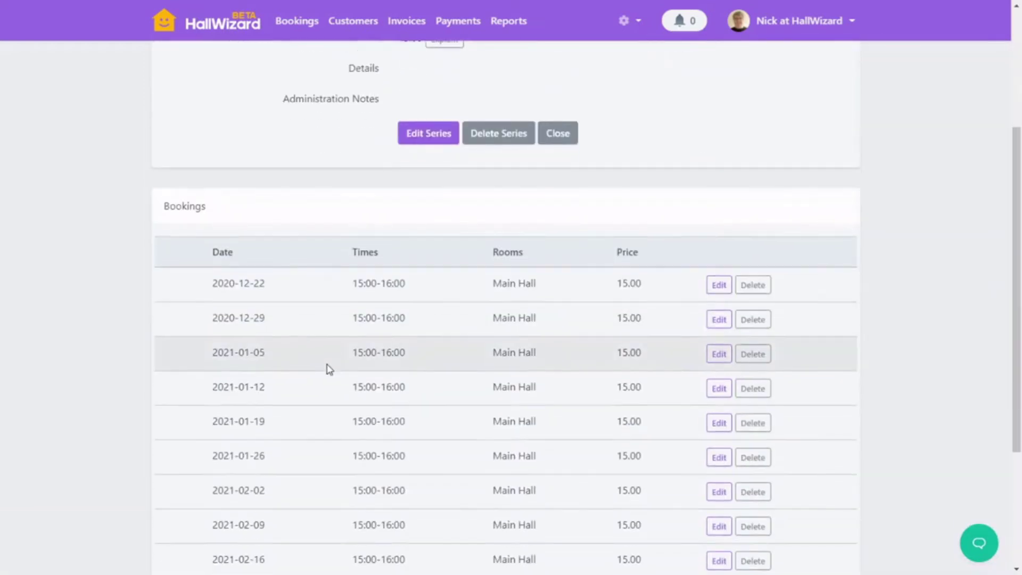
scroll(328, 370, "down", 2)
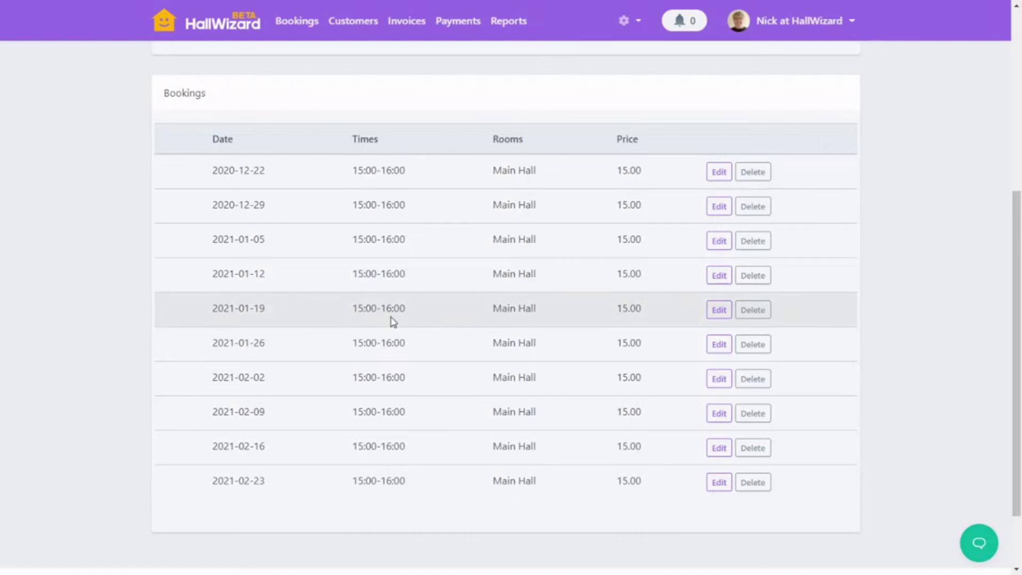
Step: Change the 19 January 2021 session's end time to 17:00 and save it
left_click(715, 314)
left_click(719, 215)
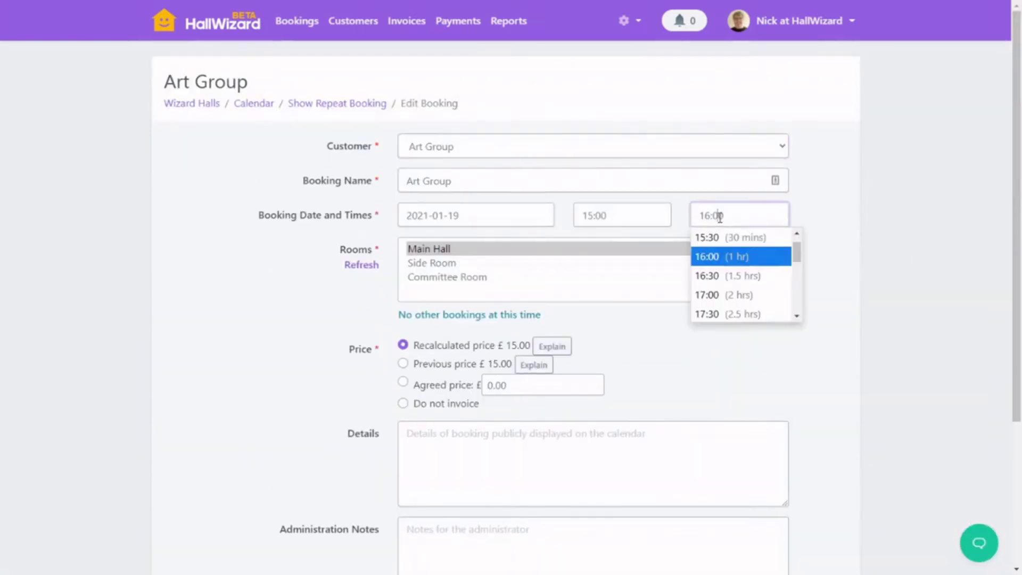
left_click(713, 294)
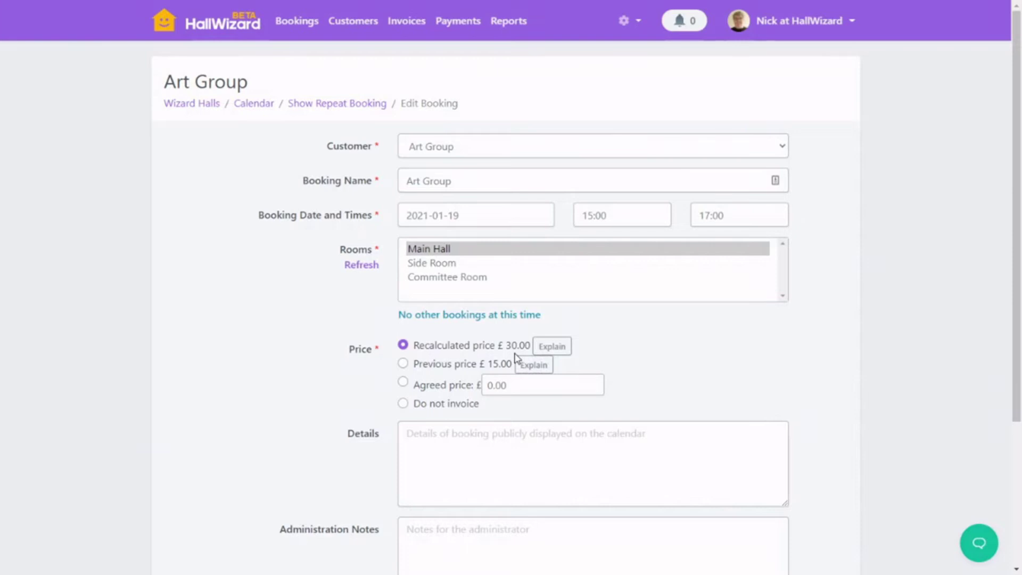
scroll(504, 359, "down", 3)
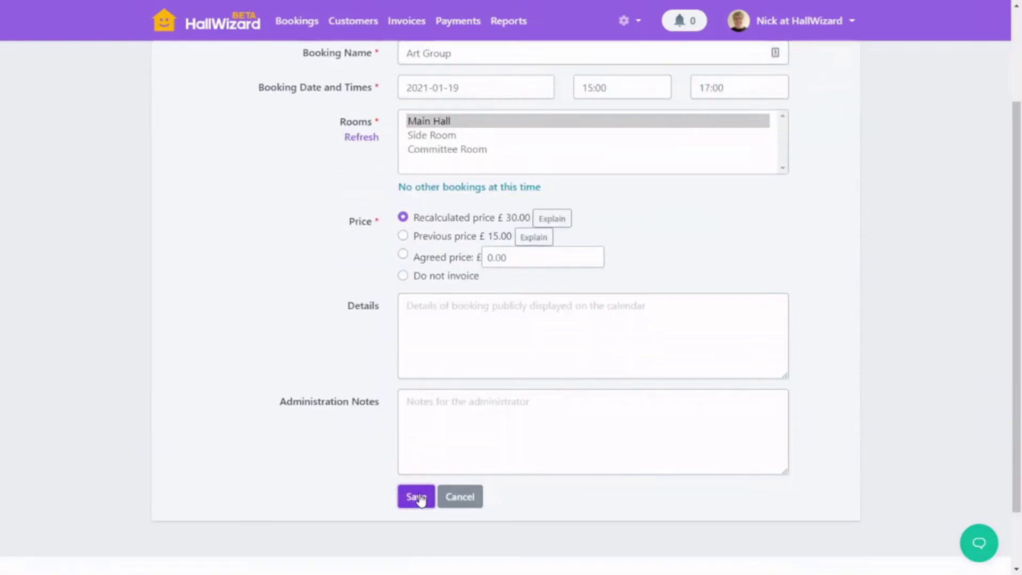
left_click(418, 498)
scroll(415, 492, "down", 4)
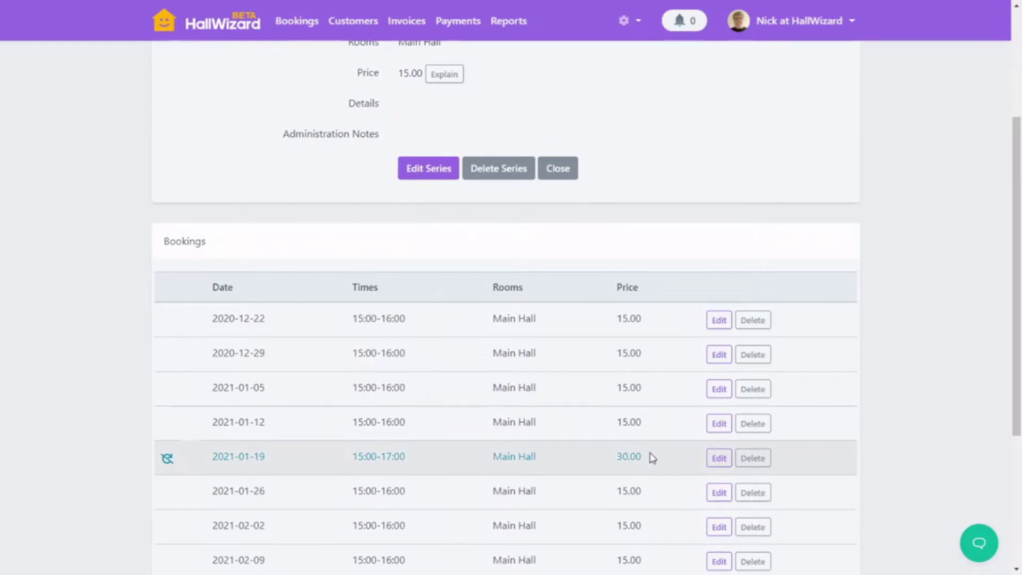
Step: Delete the 29 December 2020 Art Group session, confirming the deletion
left_click(759, 355)
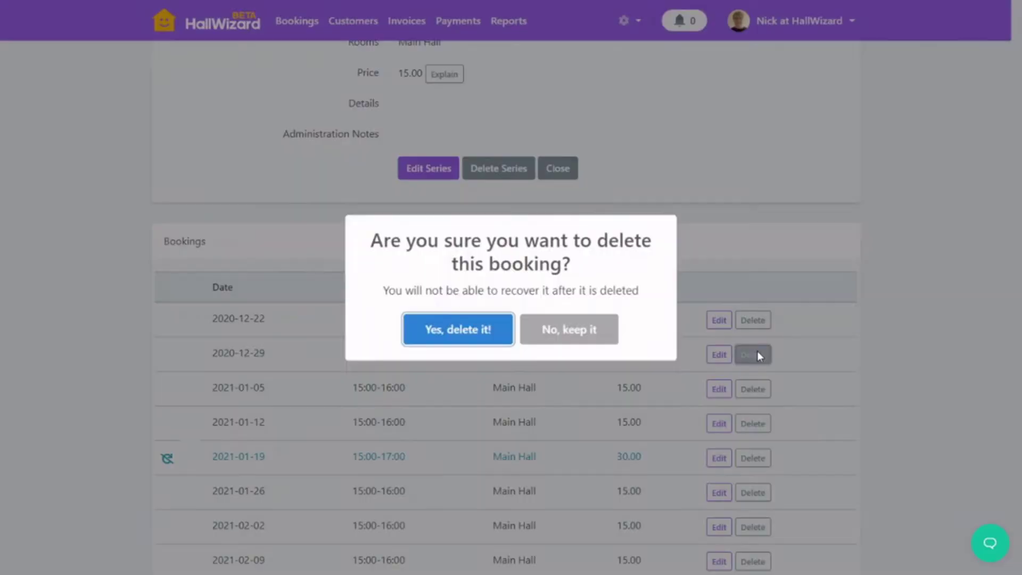
left_click(469, 342)
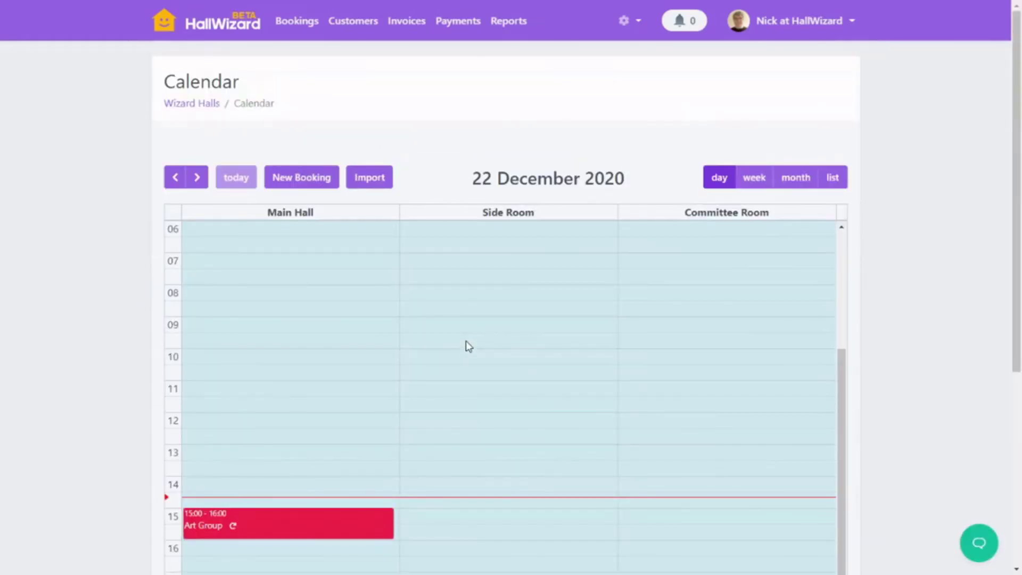
scroll(476, 340, "down", 3)
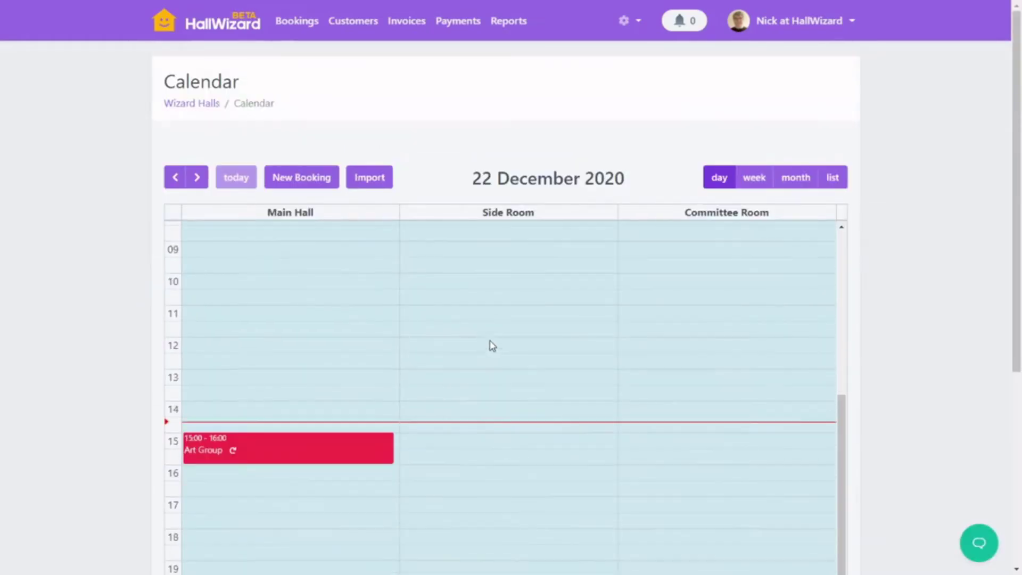
Step: Show December 2020 as a month calendar
left_click(796, 178)
scroll(566, 338, "down", 5)
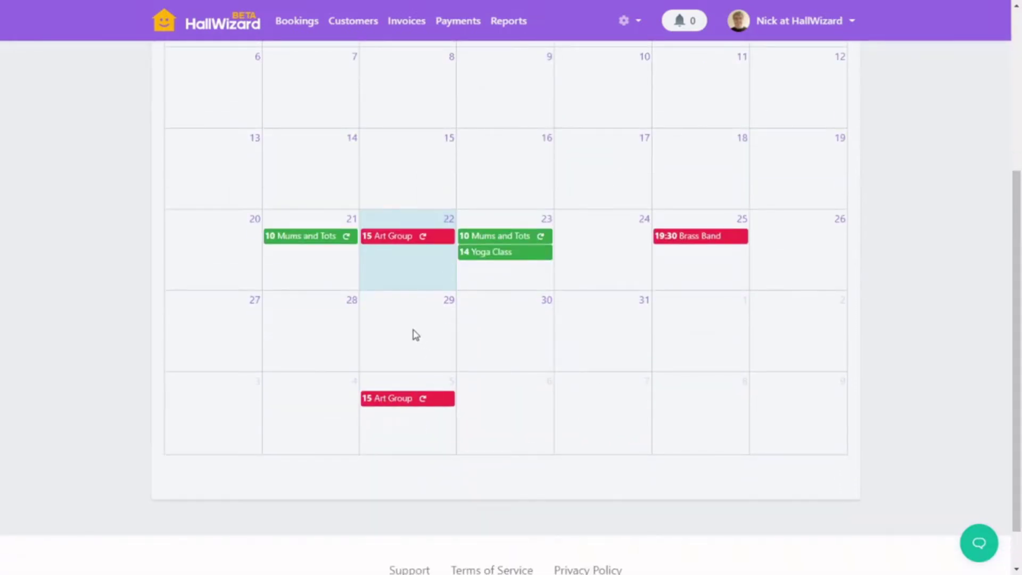
scroll(414, 335, "up", 4)
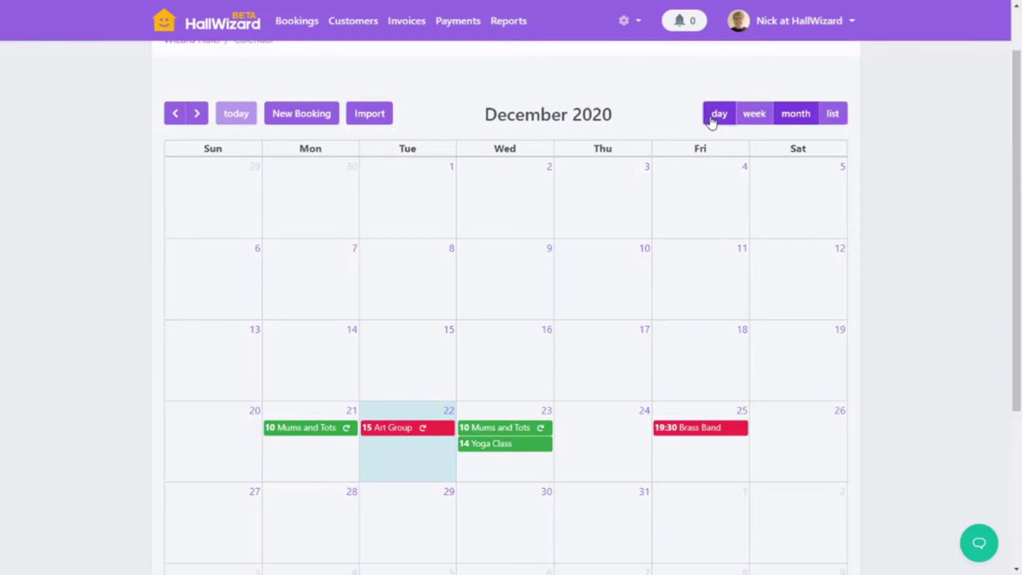
Step: On 22 December, stretch Art Group to 16:30, then drag it to Side Room 16:00, accepting £15.00
left_click(711, 118)
scroll(537, 255, "down", 3)
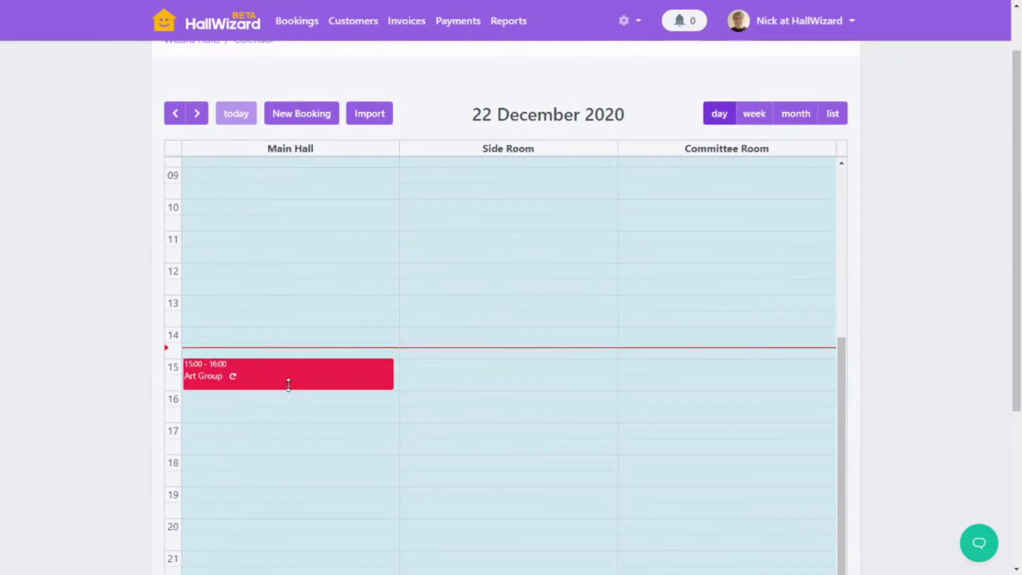
left_click_drag(288, 385, 282, 400)
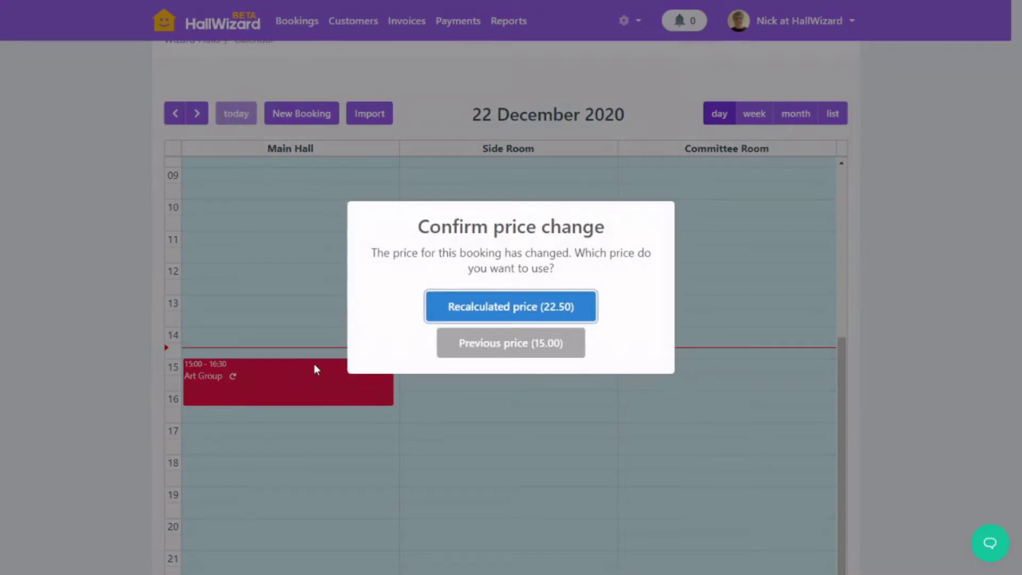
left_click(533, 312)
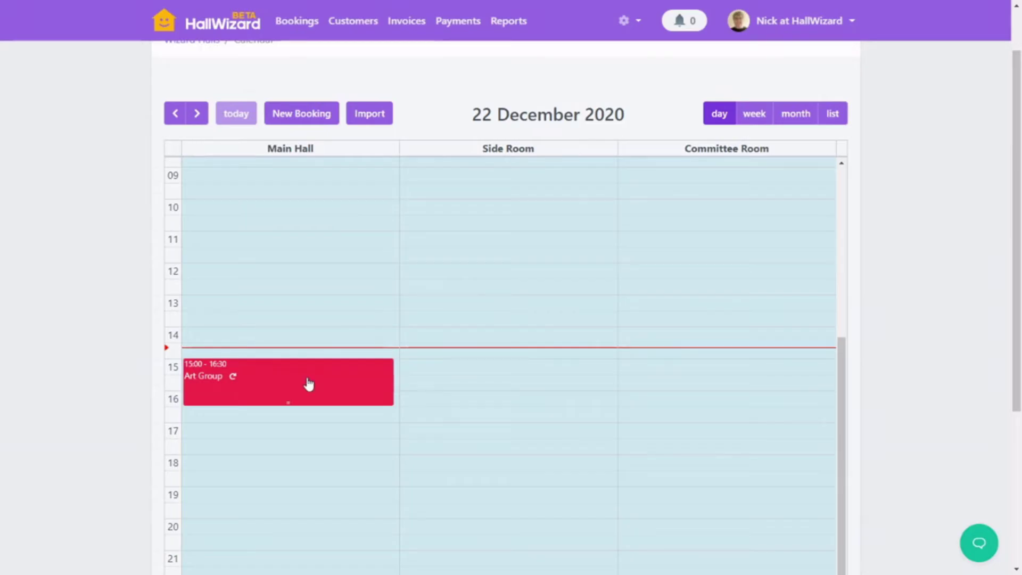
left_click_drag(307, 383, 439, 410)
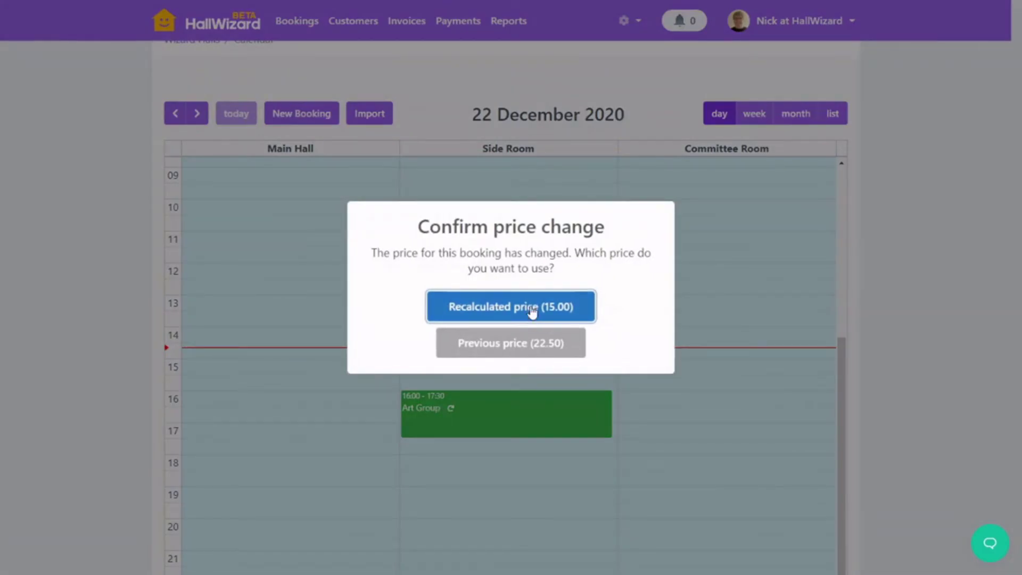
left_click(533, 311)
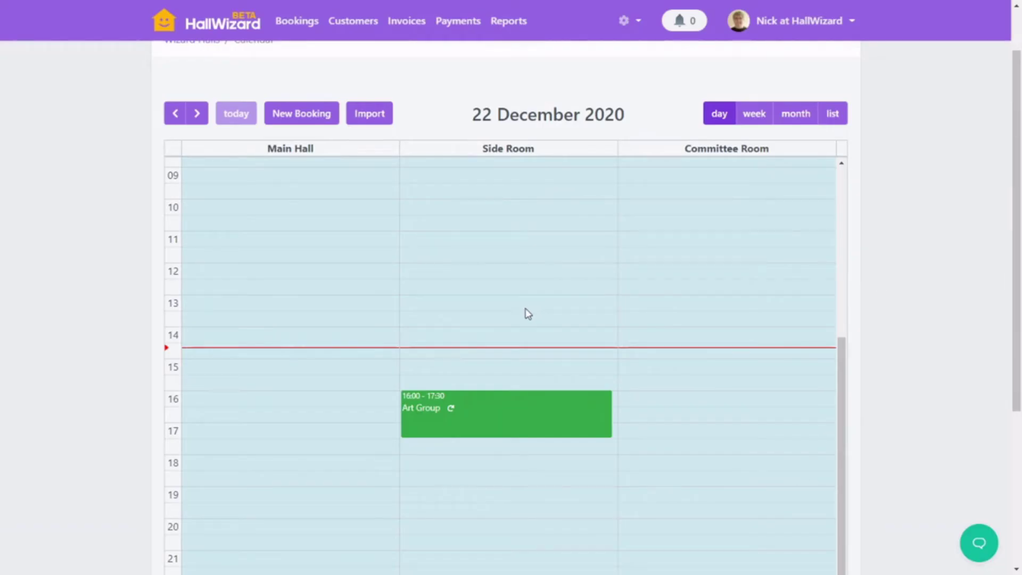
Step: Create a new customer, entering the name, contact name and e-mail address
left_click(362, 21)
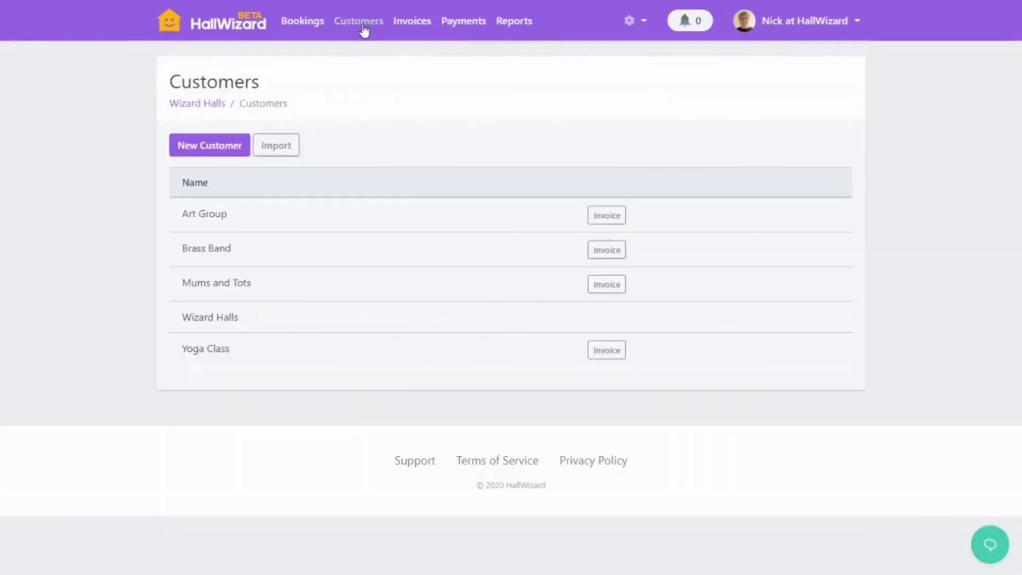
left_click(226, 147)
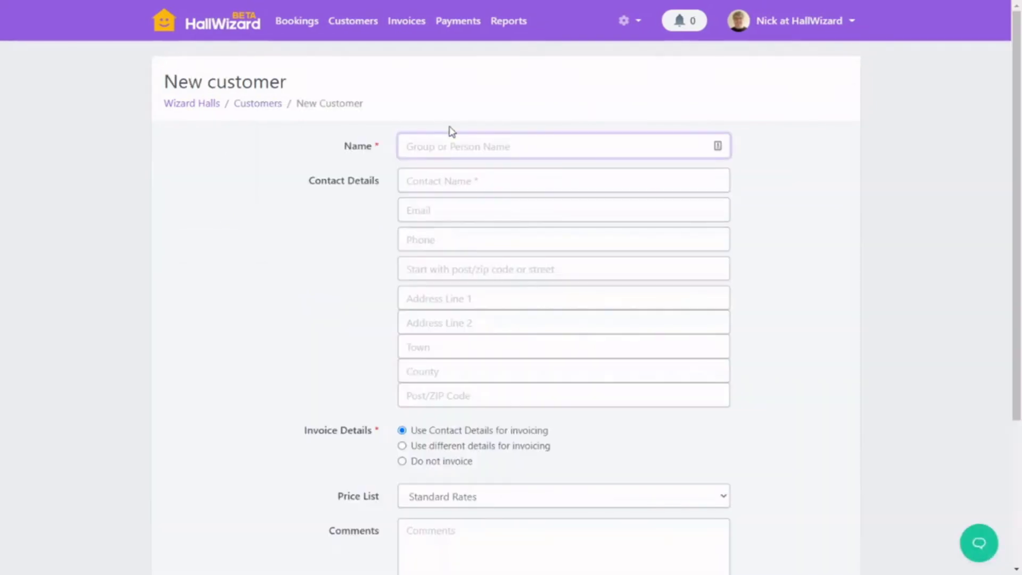
type("John Smith")
key("Tab")
type("John")
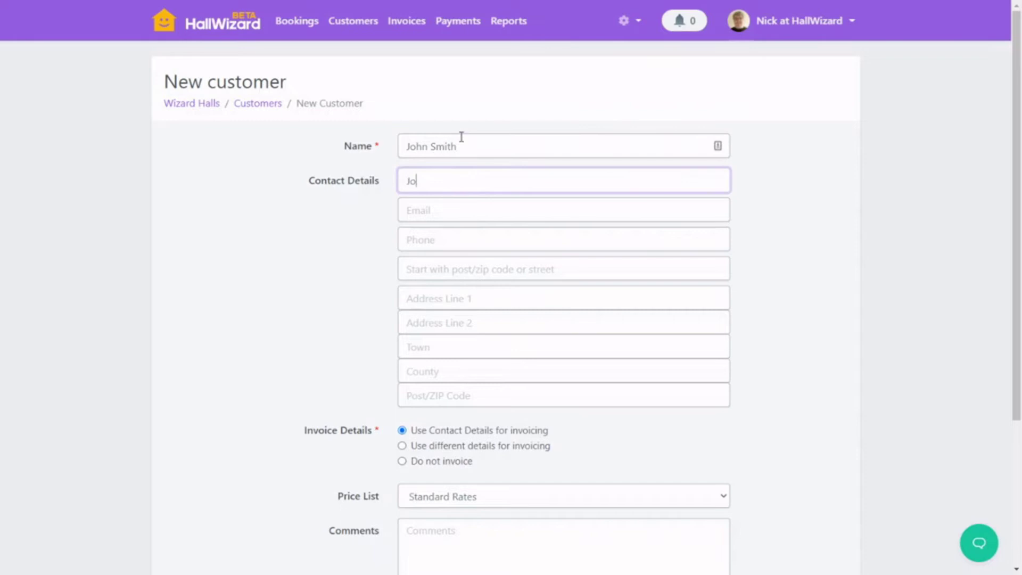
key("Tab")
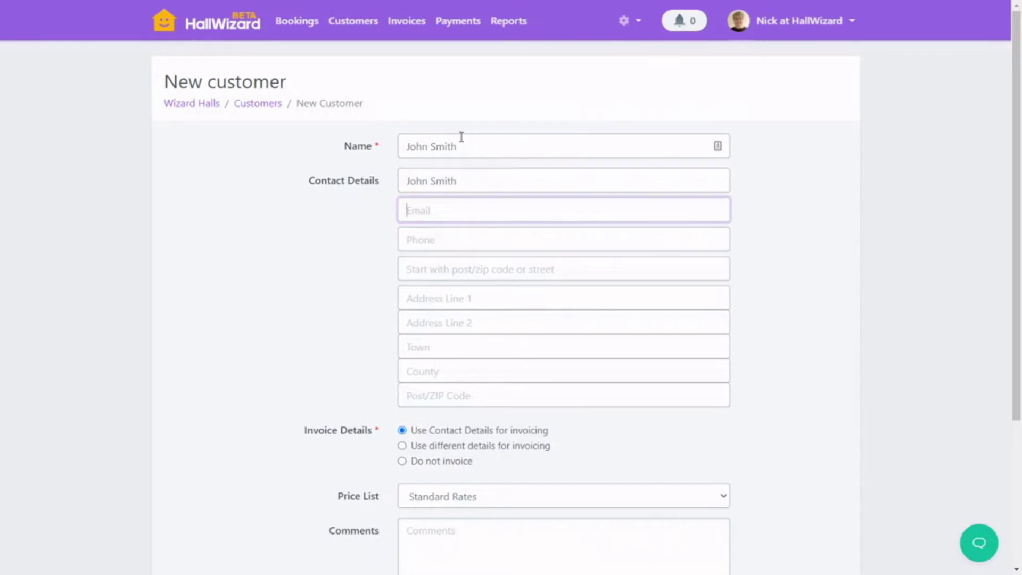
type("jsmith@example.com")
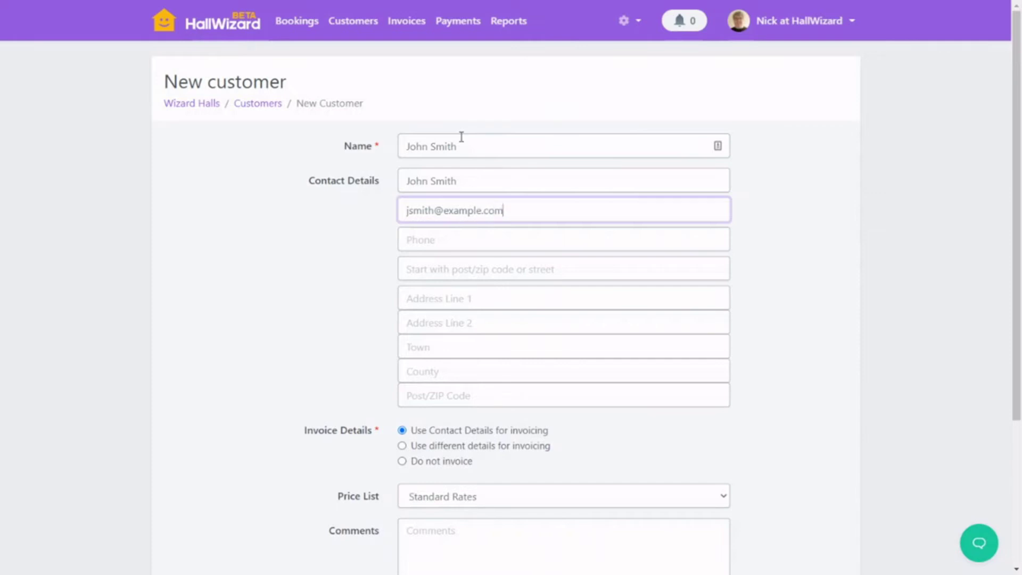
Step: Fill the address via postcode lookup, choose the Local Resident's Discount price list, and save
left_click(487, 268)
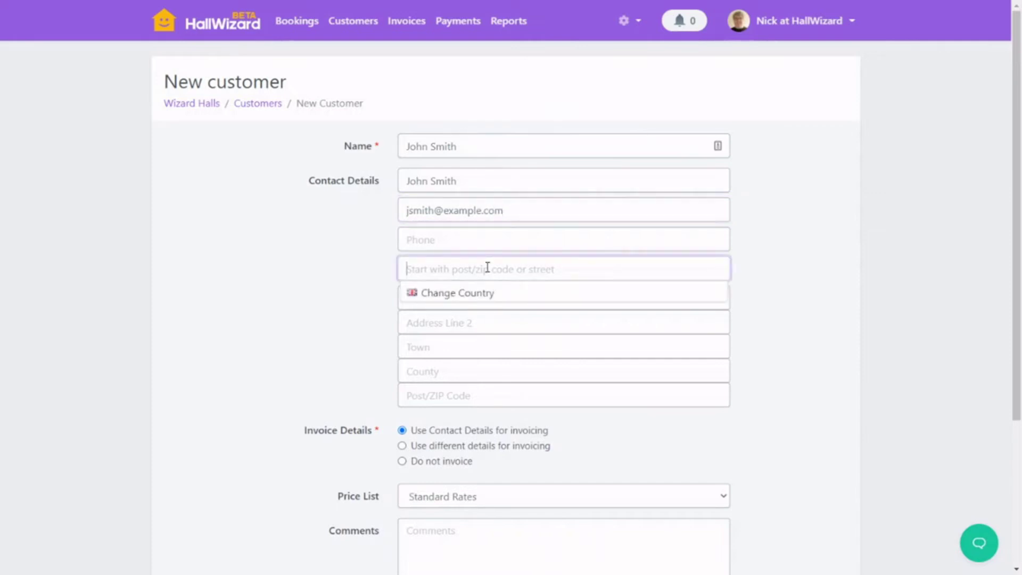
type("gu")
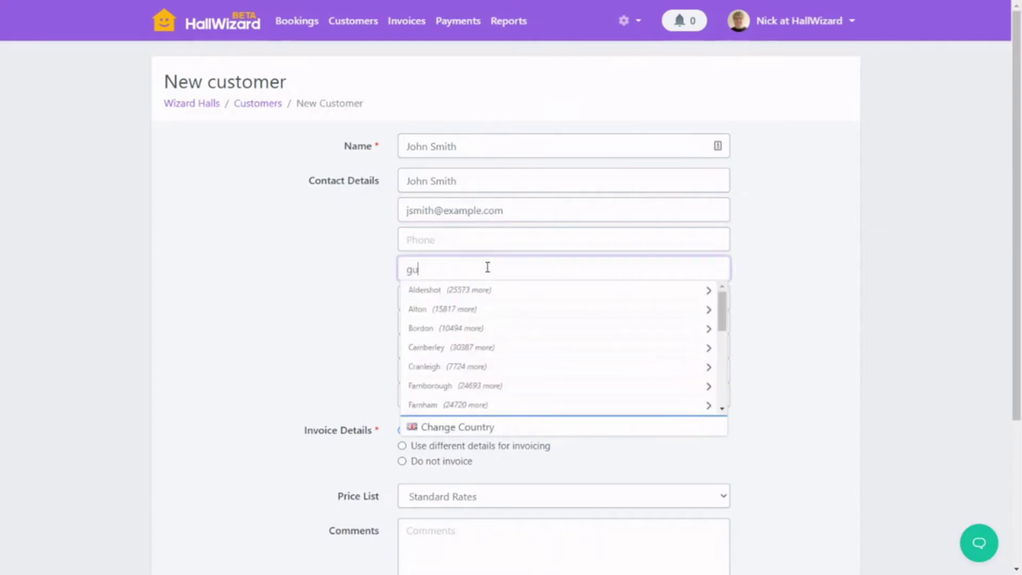
type("9 7na")
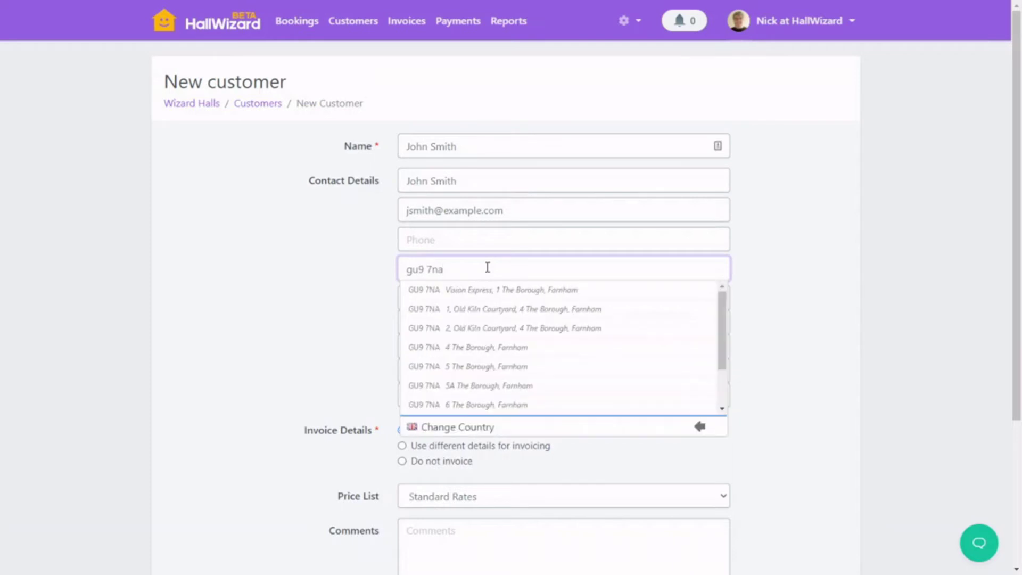
key("Down")
key("Down")
key("Down")
key("Return")
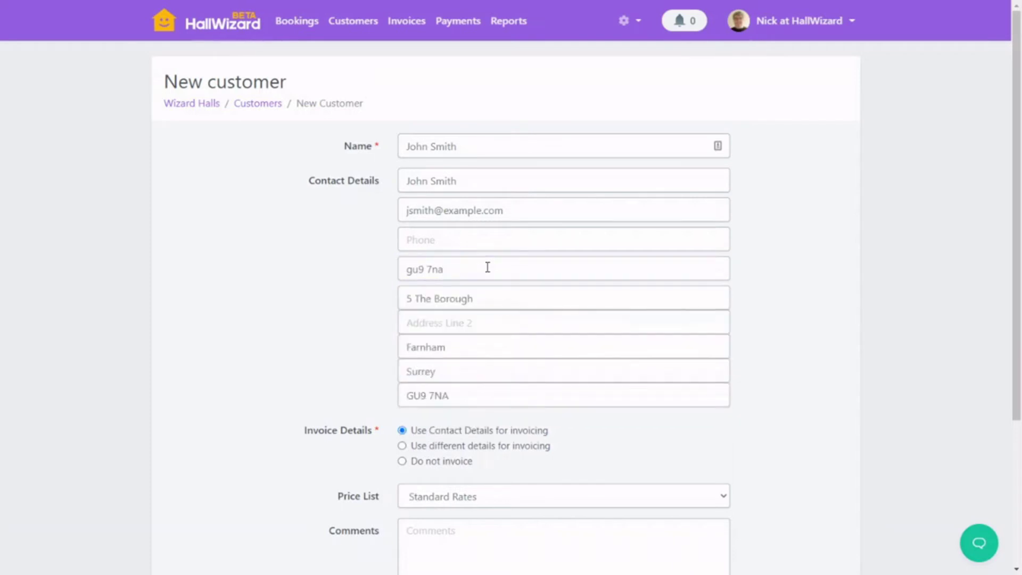
scroll(487, 267, "down", 3)
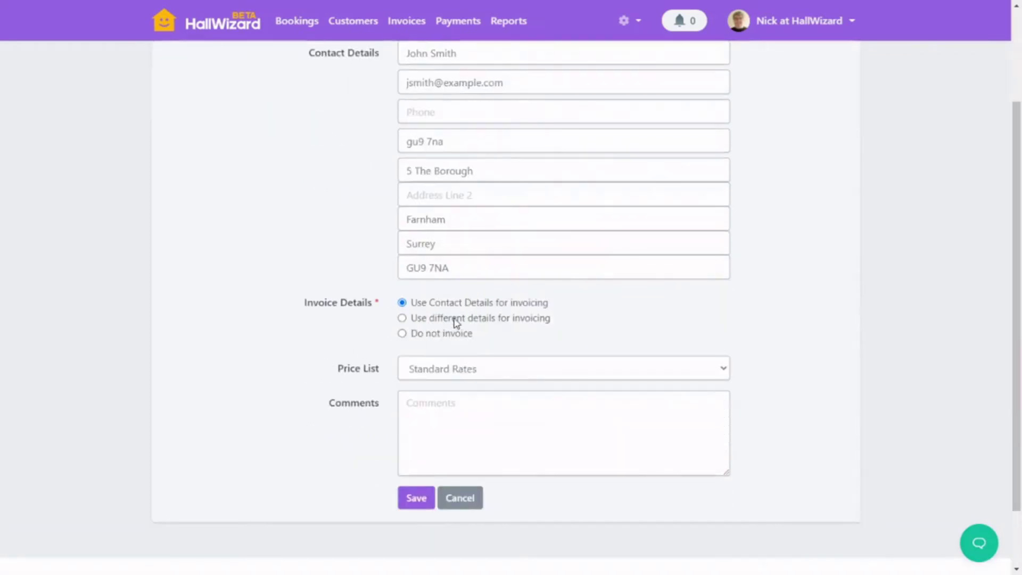
left_click(459, 371)
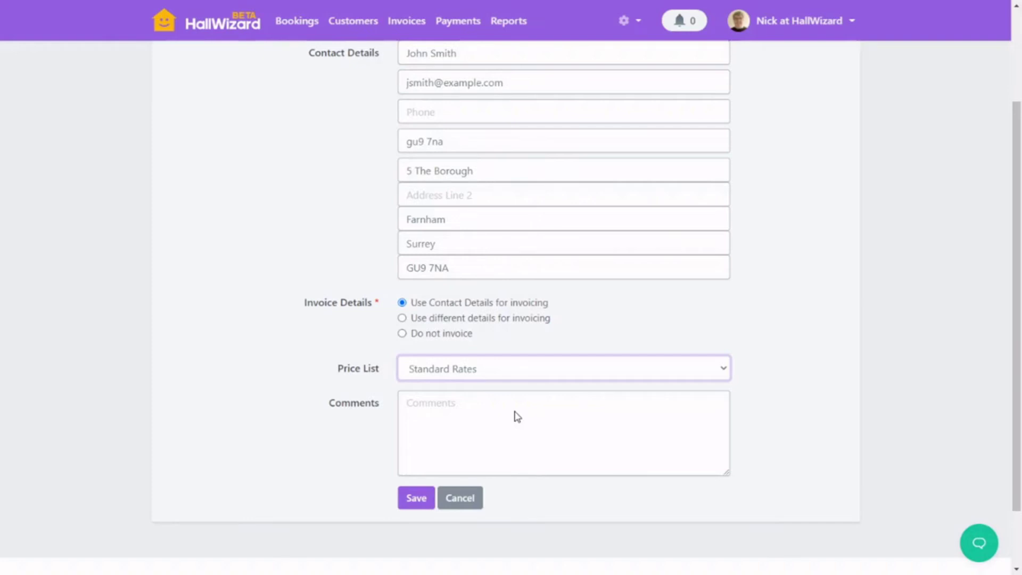
key("Down")
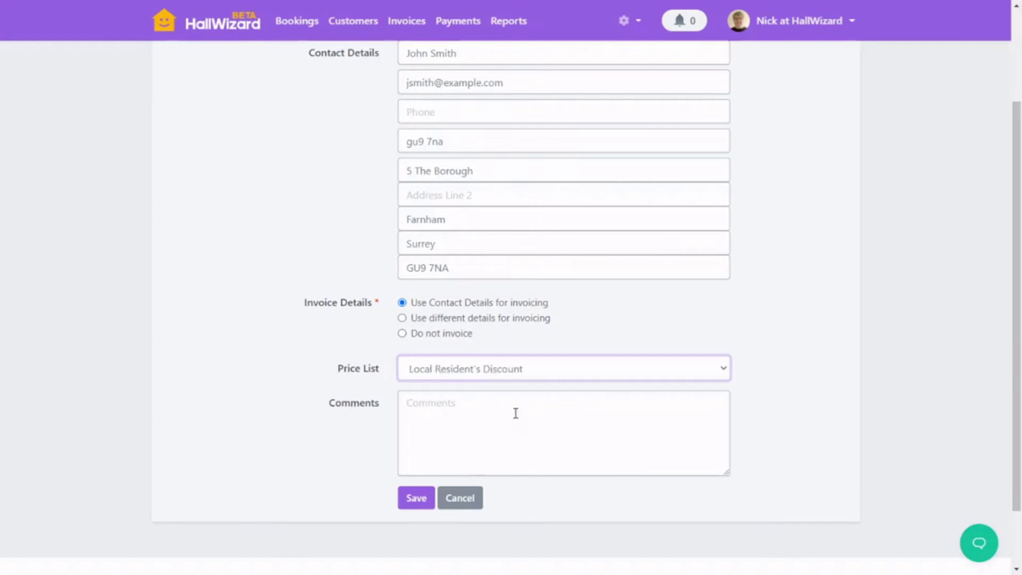
left_click(413, 507)
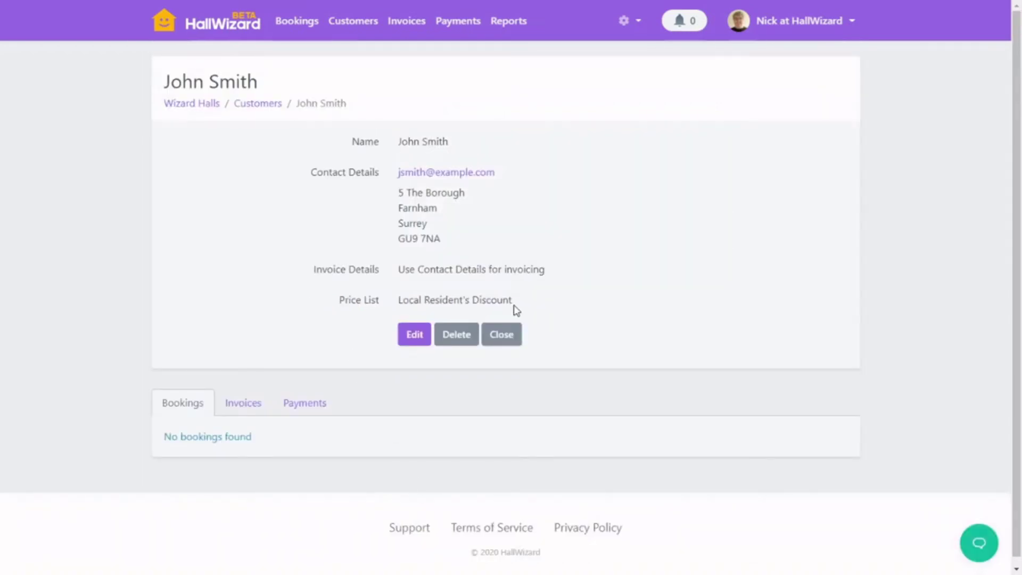
Step: Start a 15:30 Main Hall booking on 22 December for the new customer, named Party
left_click(305, 23)
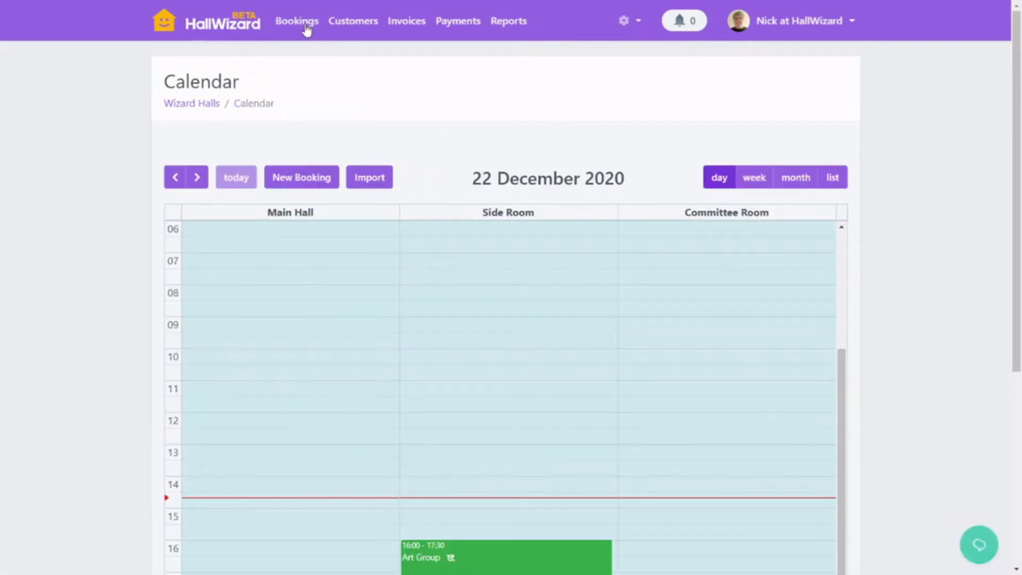
left_click(334, 536)
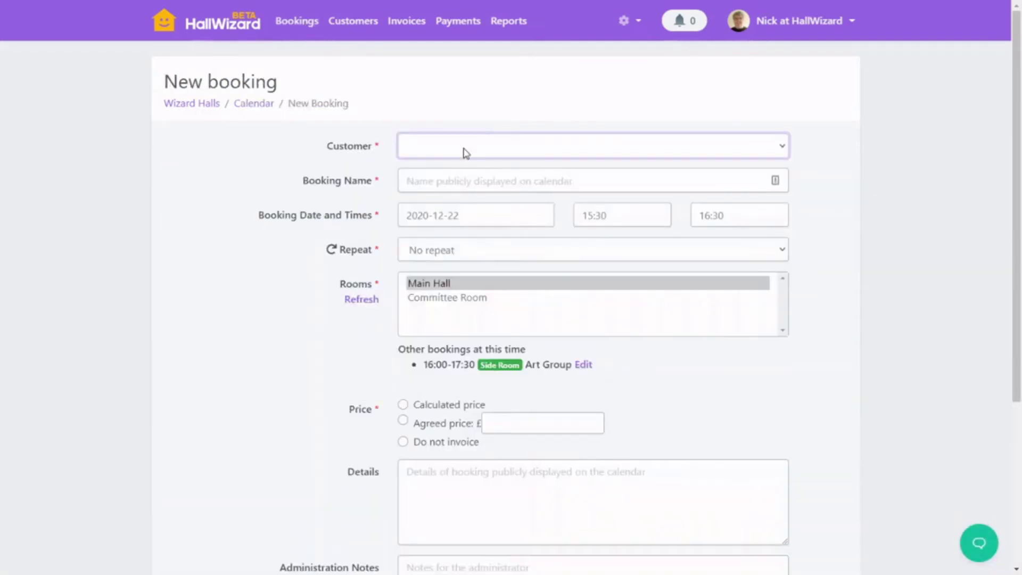
left_click(456, 225)
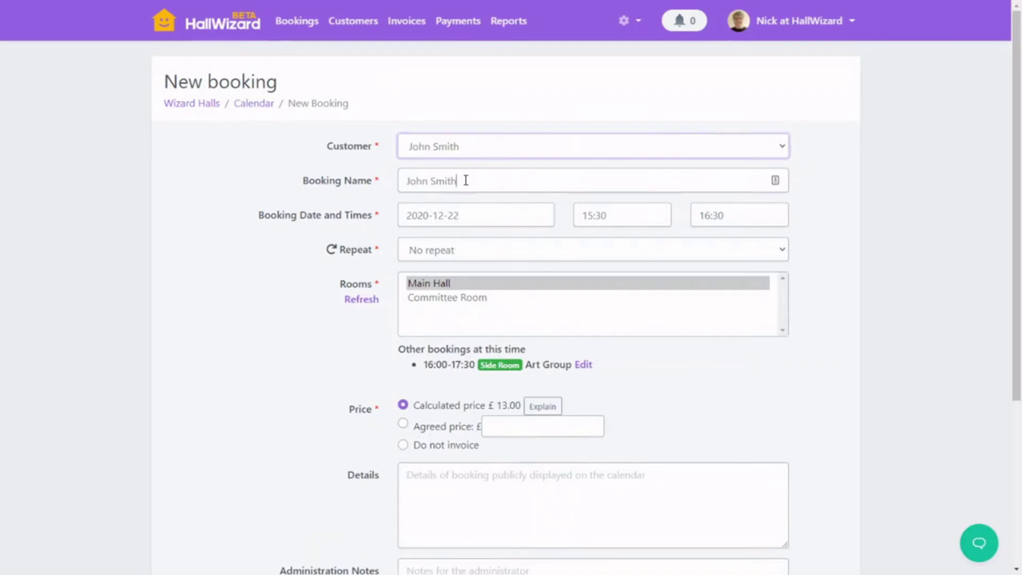
left_click_drag(466, 180, 392, 190)
type("Party")
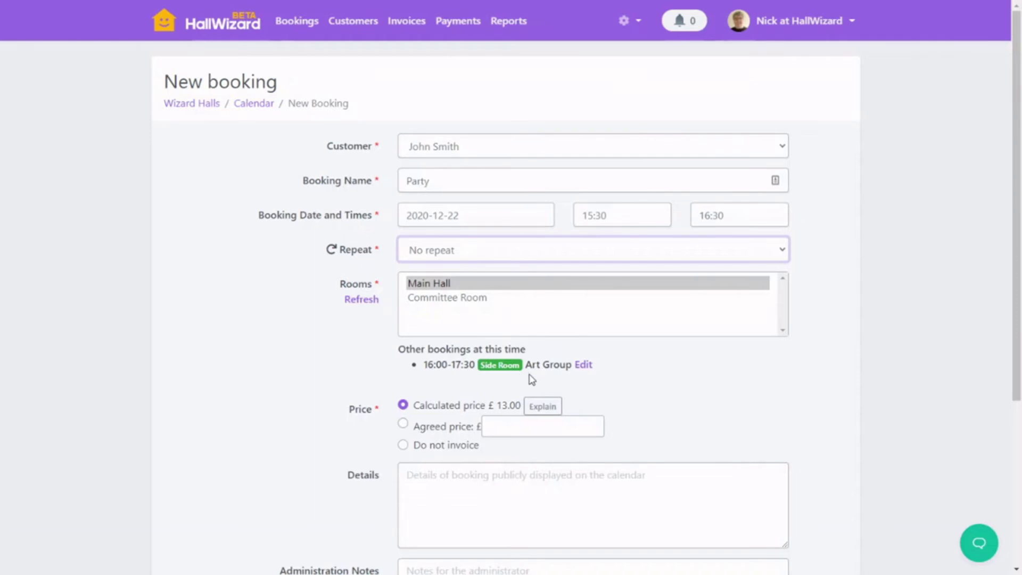
scroll(532, 379, "down", 1)
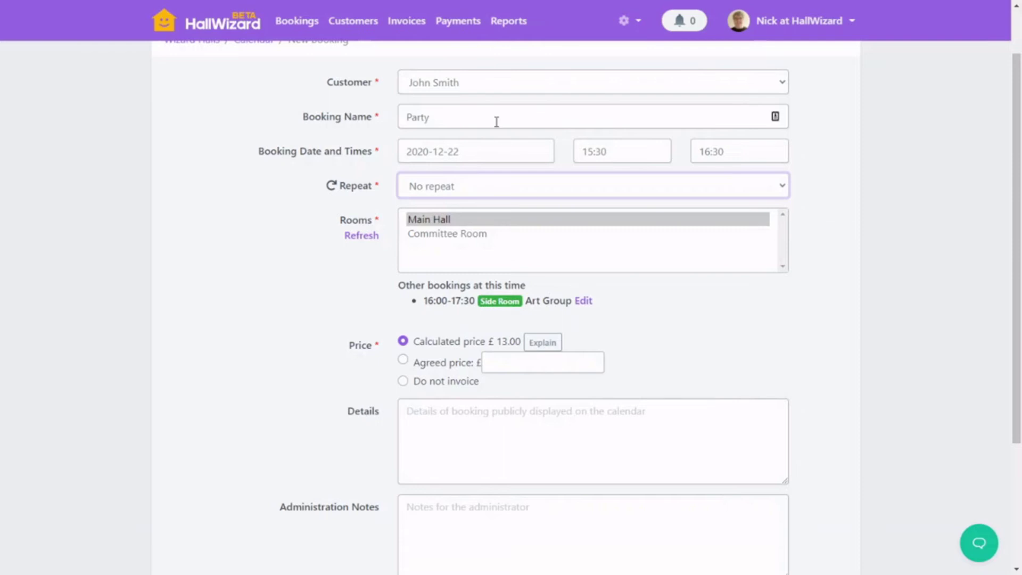
scroll(378, 312, "down", 2)
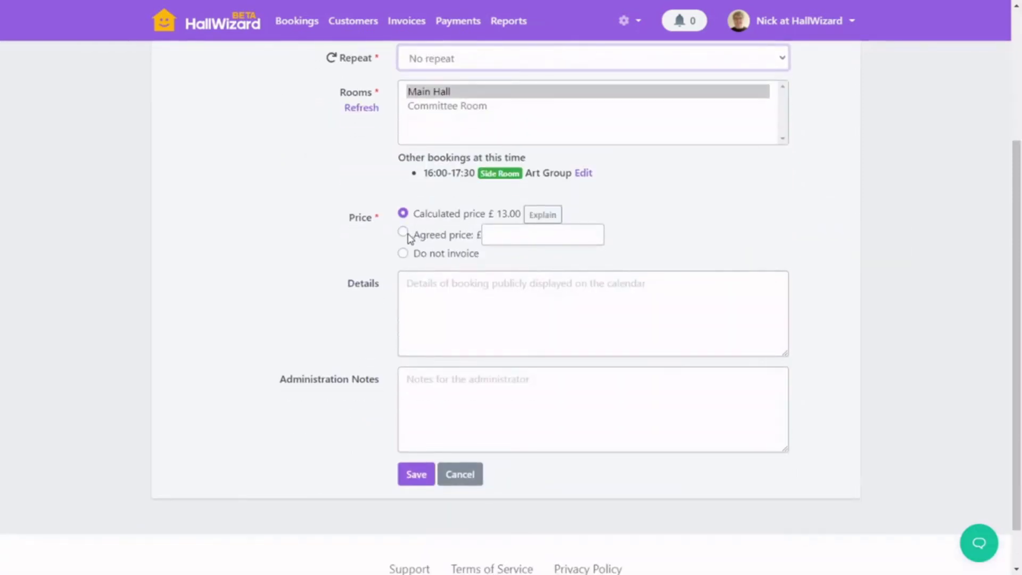
scroll(561, 208, "up", 2)
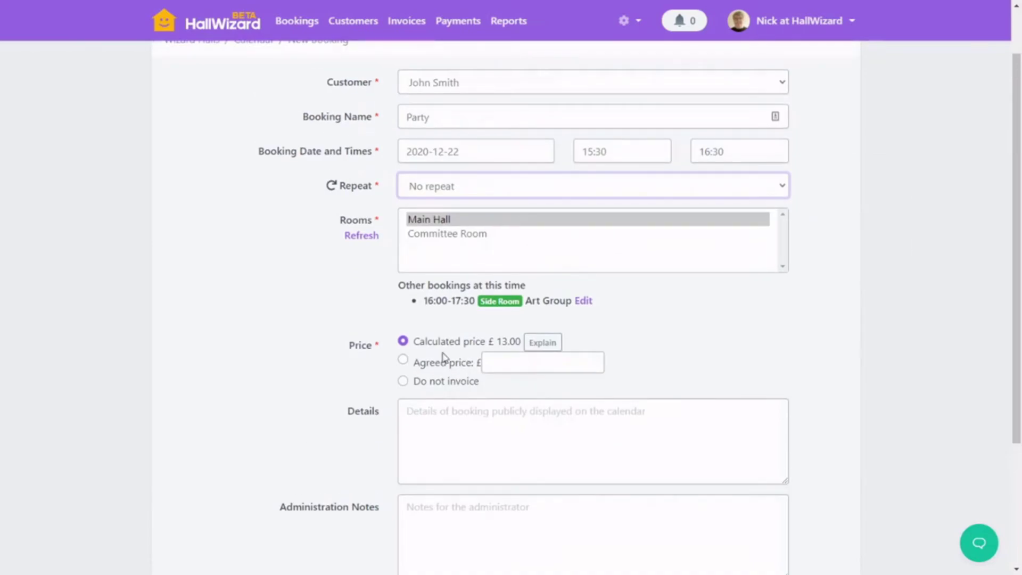
Step: Make the Party booking end at 17:30 with an agreed price of 20, and save it
left_click(702, 151)
left_click(732, 231)
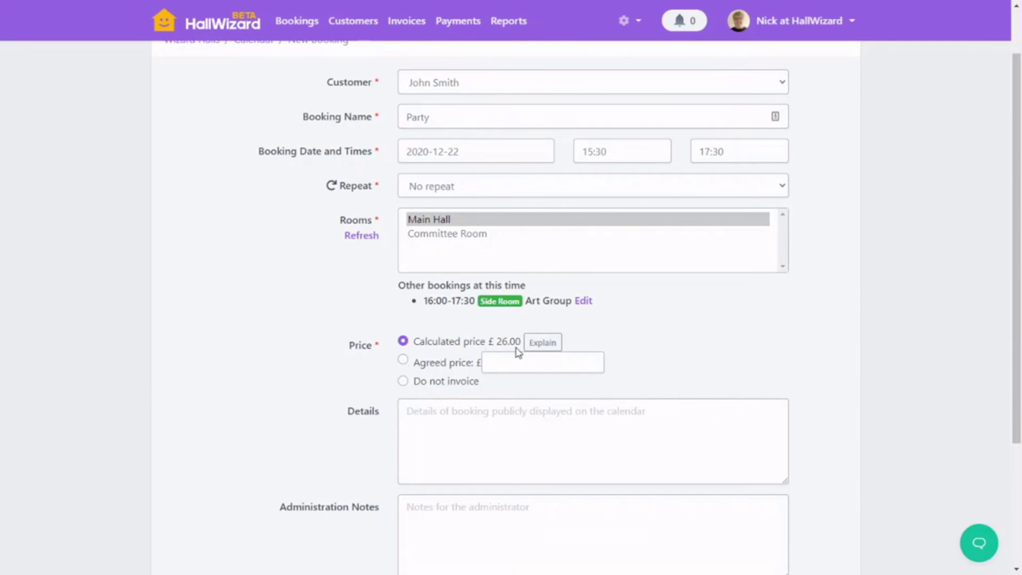
left_click(403, 360)
left_click(532, 362)
type("20")
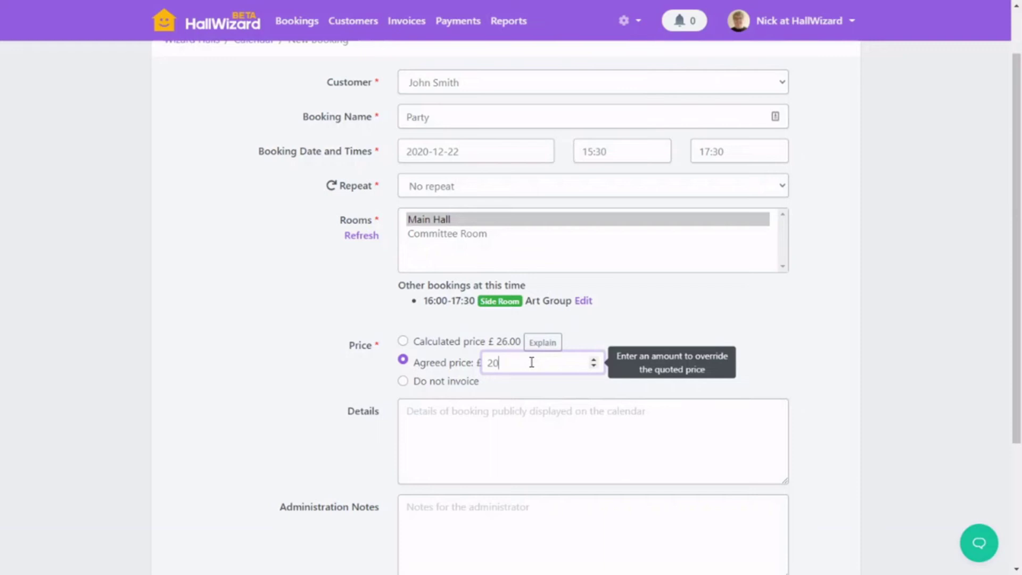
left_click(509, 418)
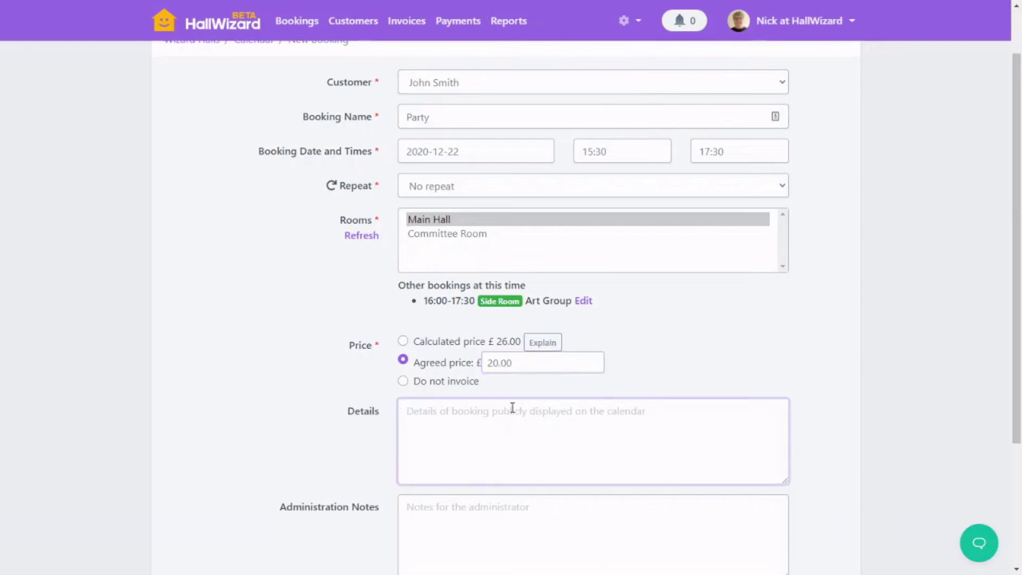
scroll(506, 372, "down", 2)
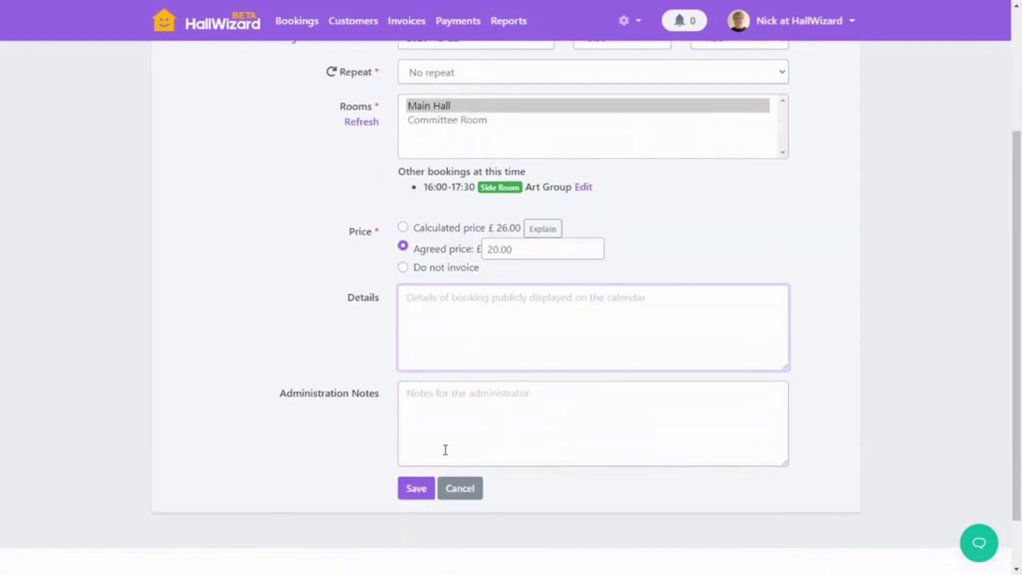
left_click(420, 488)
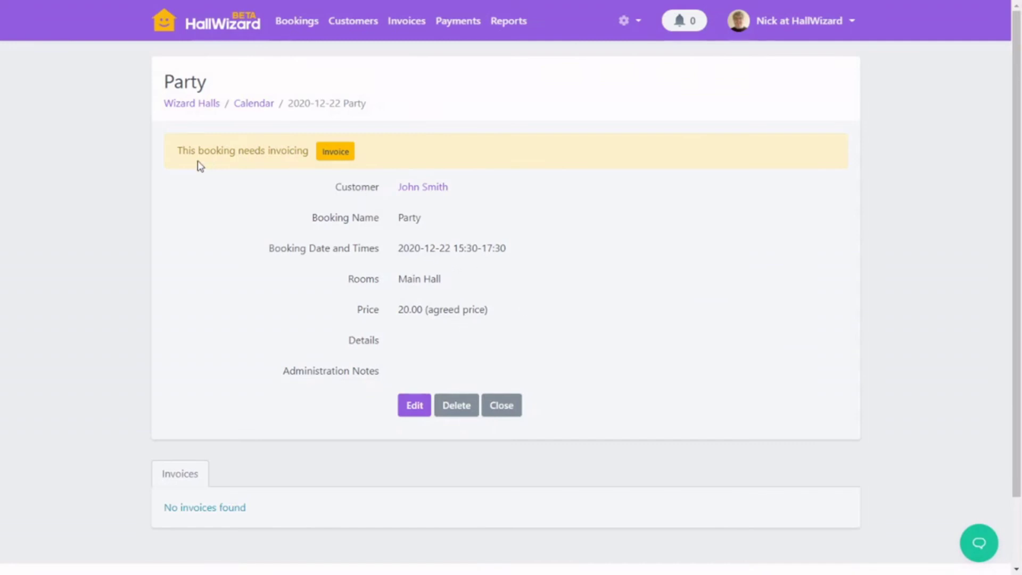
Step: Generate Invoice 9 from the booking's invoicing banner and scroll through its £20.00 line
left_click(344, 154)
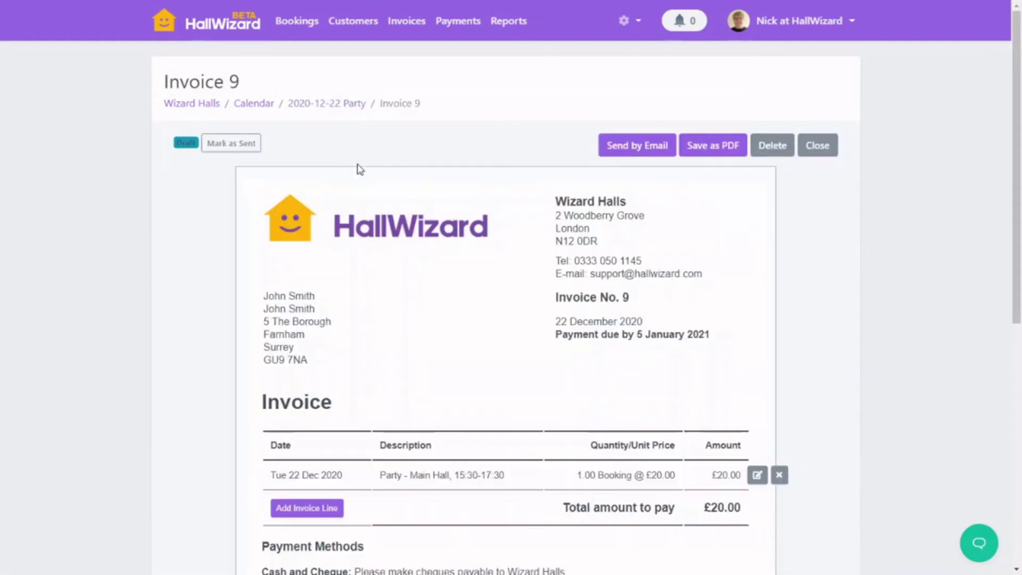
scroll(362, 176, "down", 2)
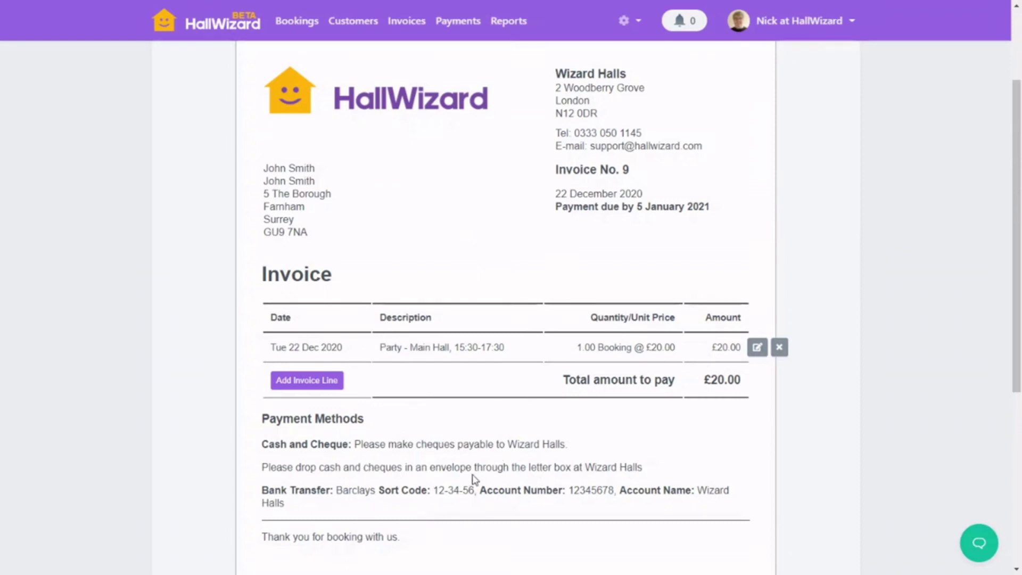
Step: Review the Invoice Settings page, including the text printed at the bottom of invoices
left_click(628, 23)
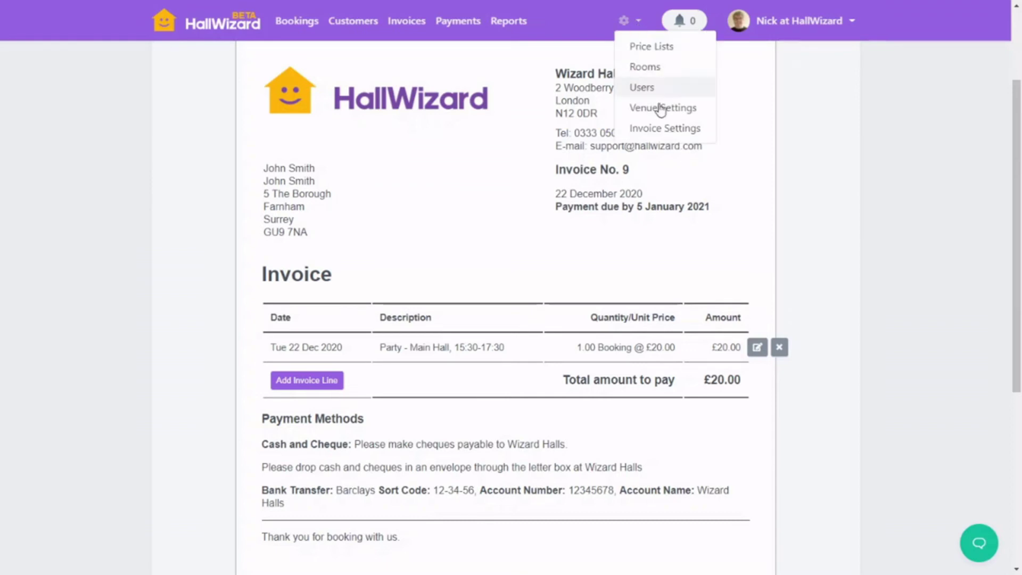
left_click(659, 130)
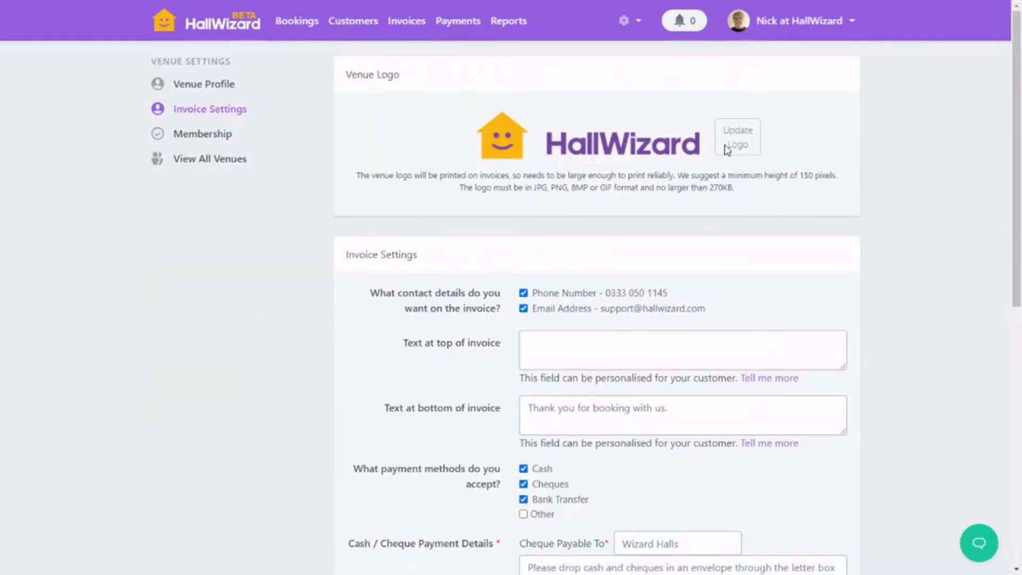
scroll(621, 181, "down", 1)
scroll(620, 181, "down", 3)
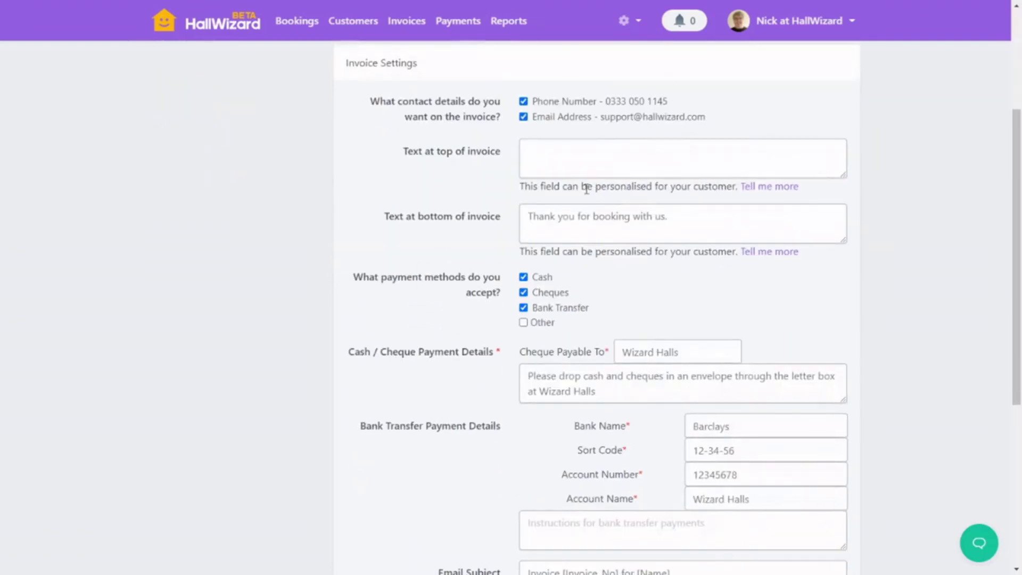
left_click(685, 215)
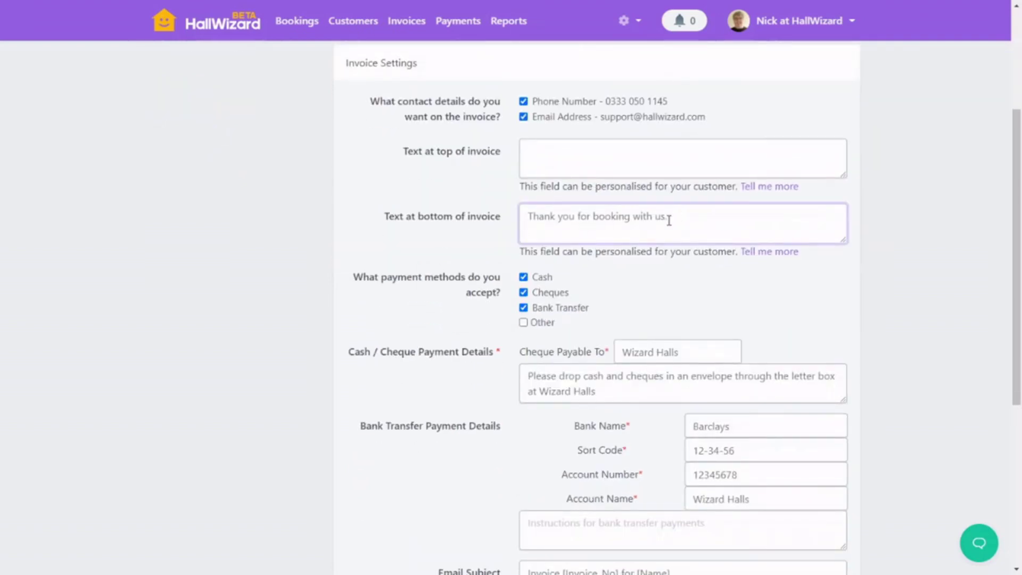
scroll(707, 360, "down", 4)
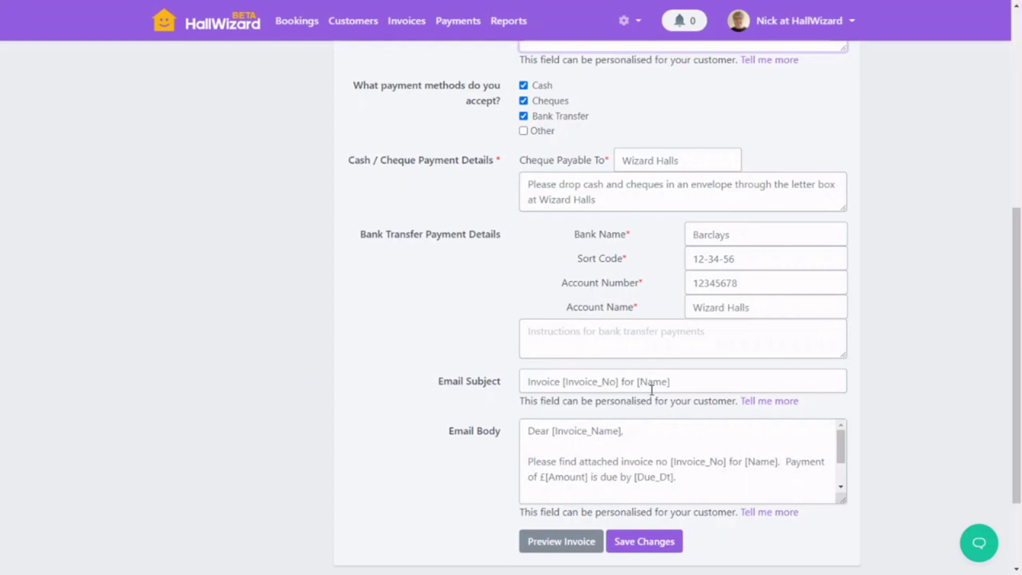
scroll(586, 378, "up", 7)
Step: Open invoice 9 from the invoices list
left_click(403, 23)
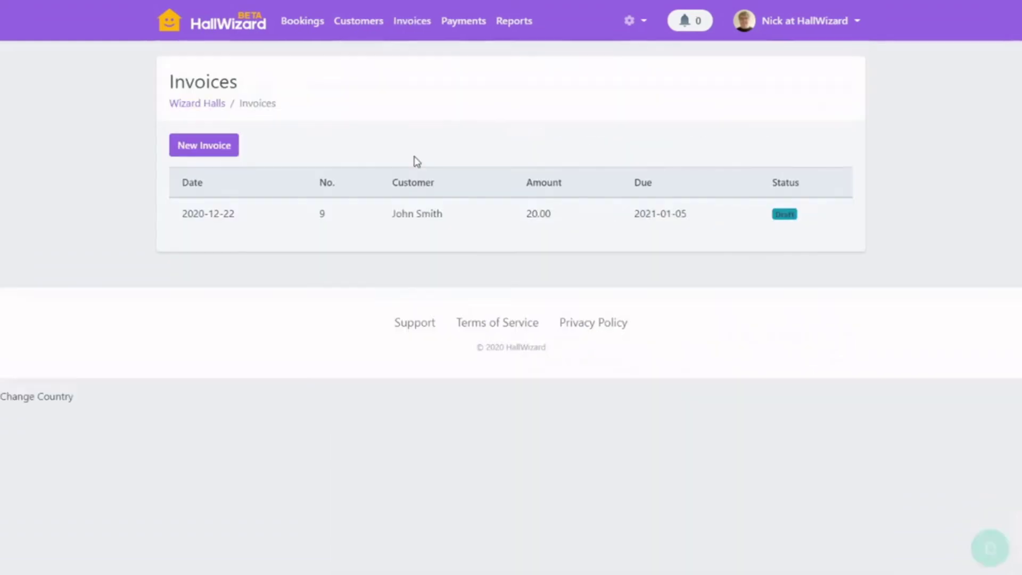
left_click(418, 209)
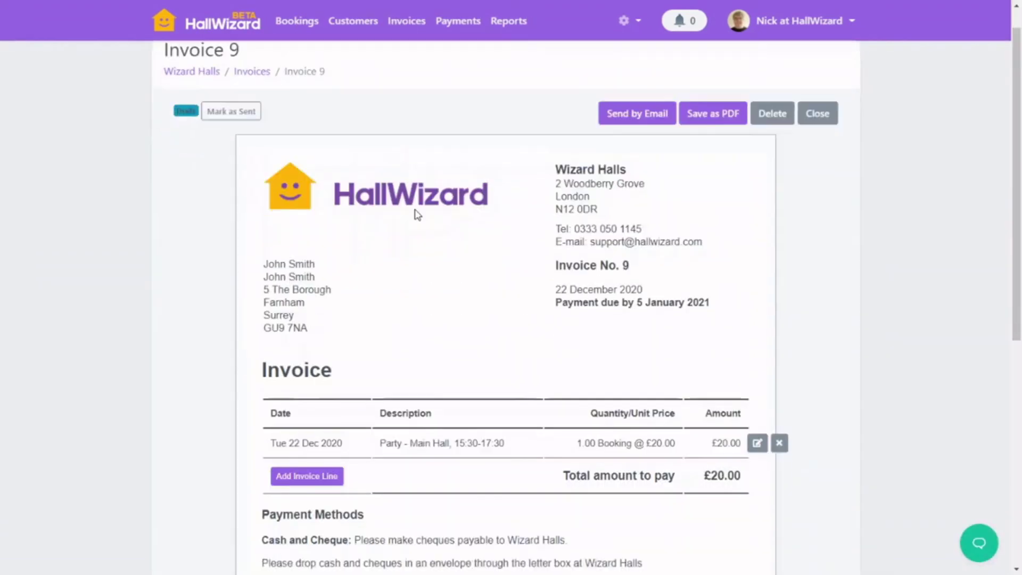
scroll(413, 216, "down", 2)
Step: Add a Key deposit line dated 22 December 2020, quantity 1 at £5.00, and save it
left_click(331, 381)
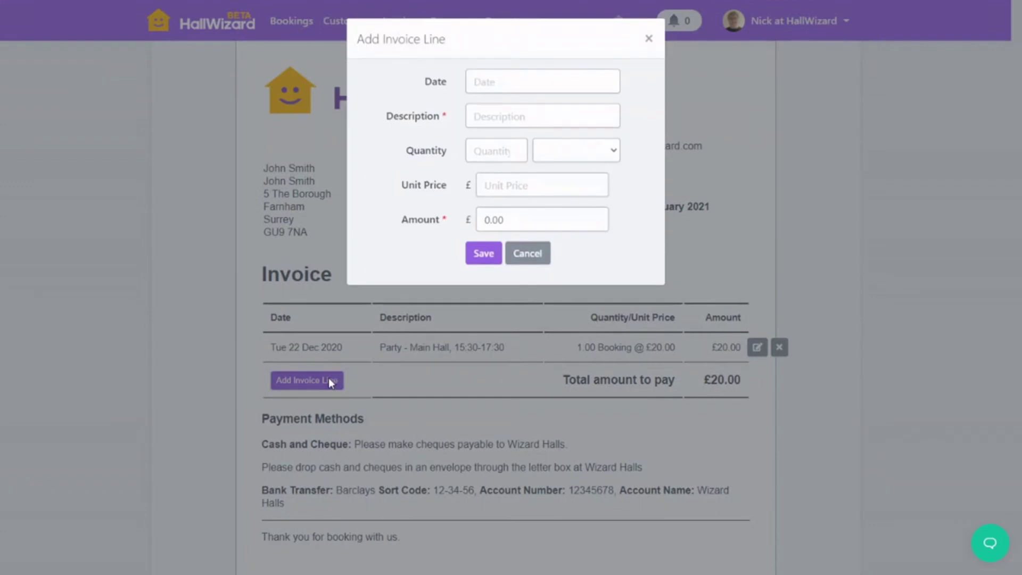
left_click(500, 91)
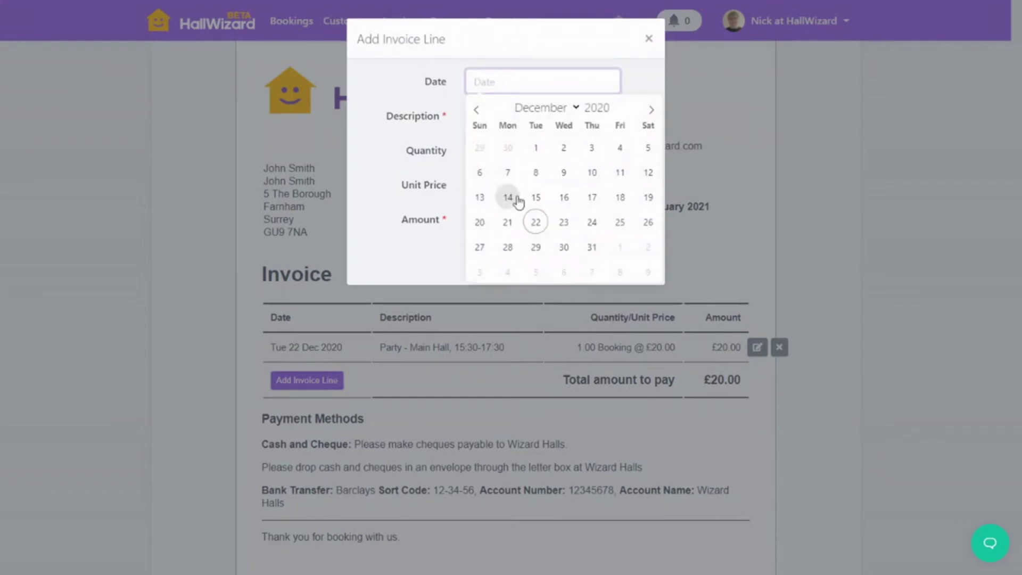
left_click(531, 218)
left_click(502, 115)
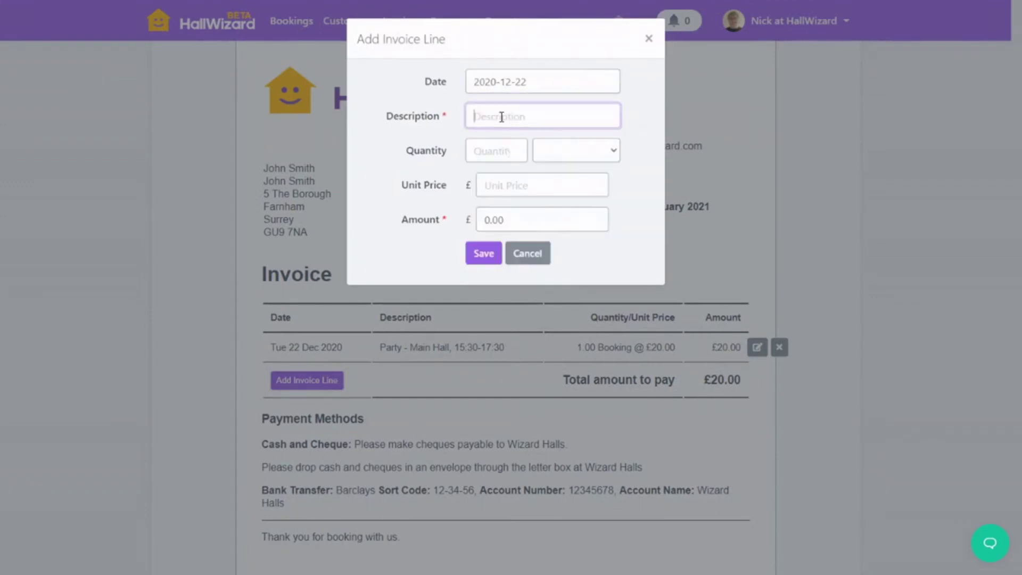
type("Key deposit")
left_click(494, 153)
type("1")
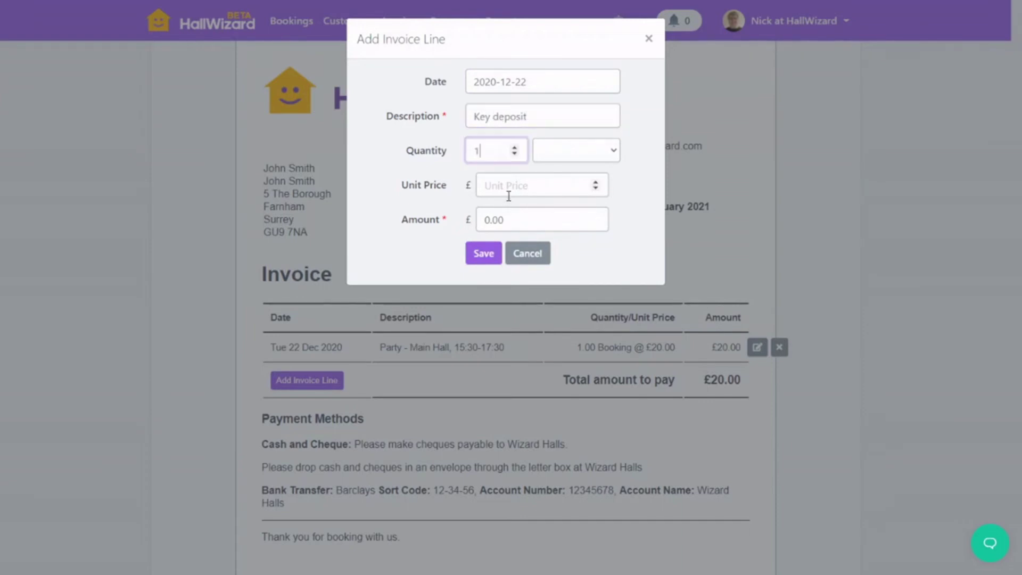
left_click(507, 192)
type("5")
key("Tab")
left_click(490, 255)
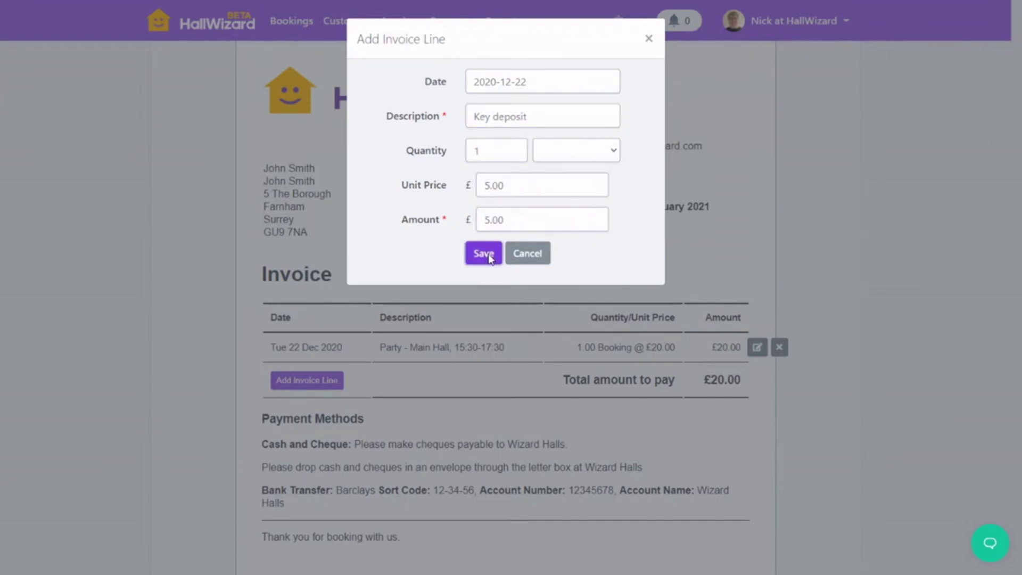
scroll(585, 378, "down", 3)
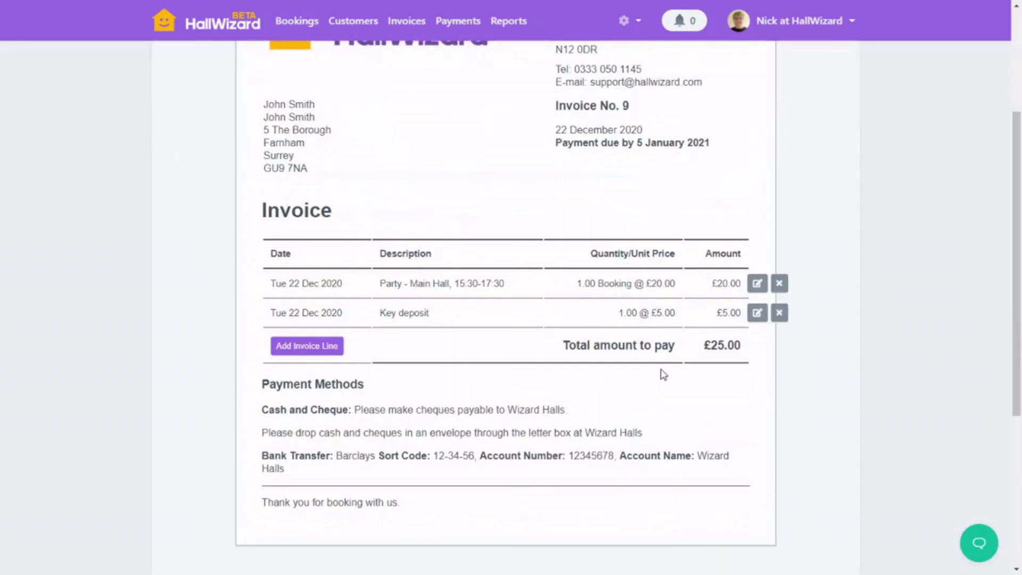
scroll(644, 349, "up", 2)
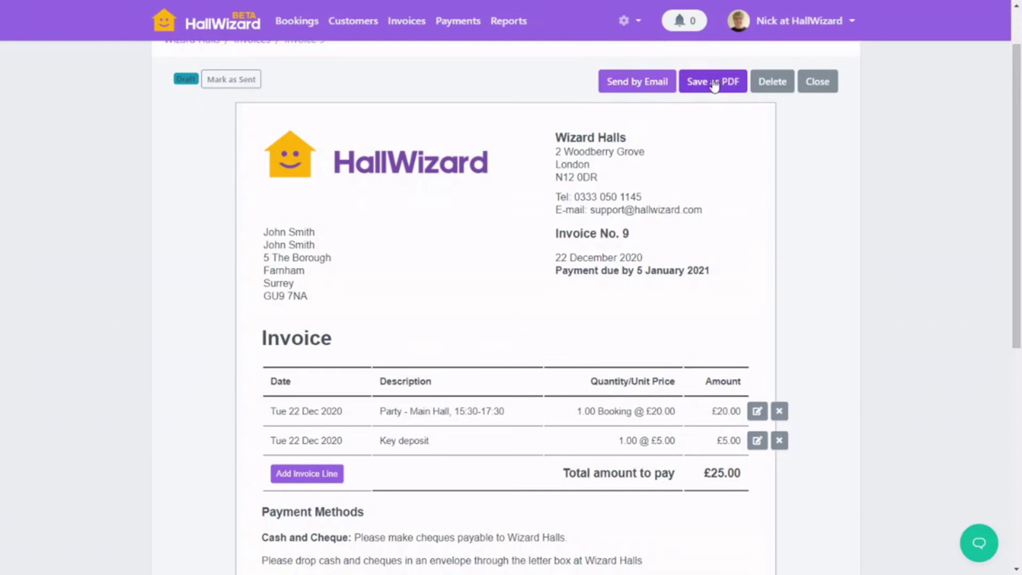
Step: Email Invoice 9 to the customer with a thank-you line added after the due-date sentence
left_click(632, 90)
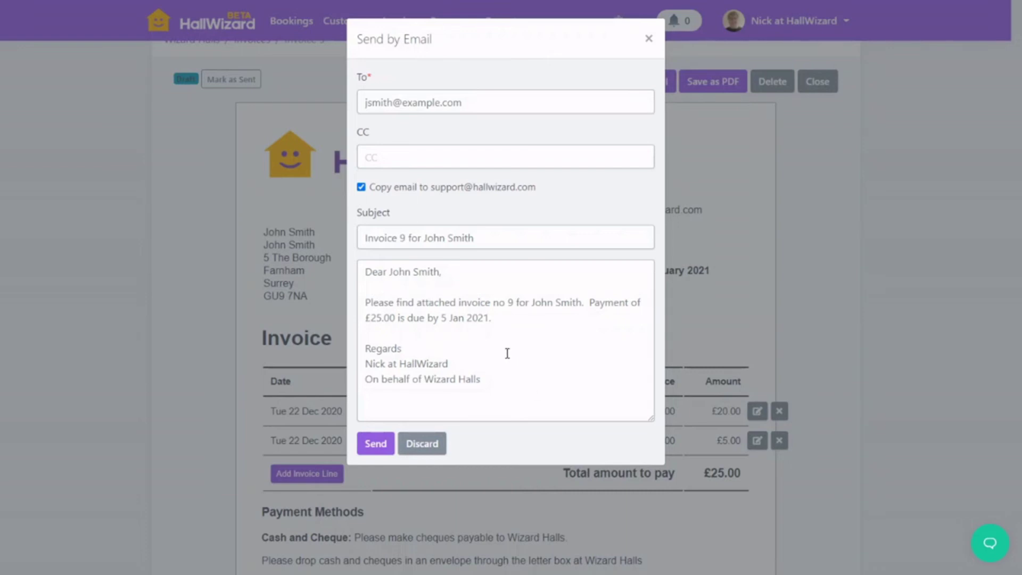
left_click(500, 322)
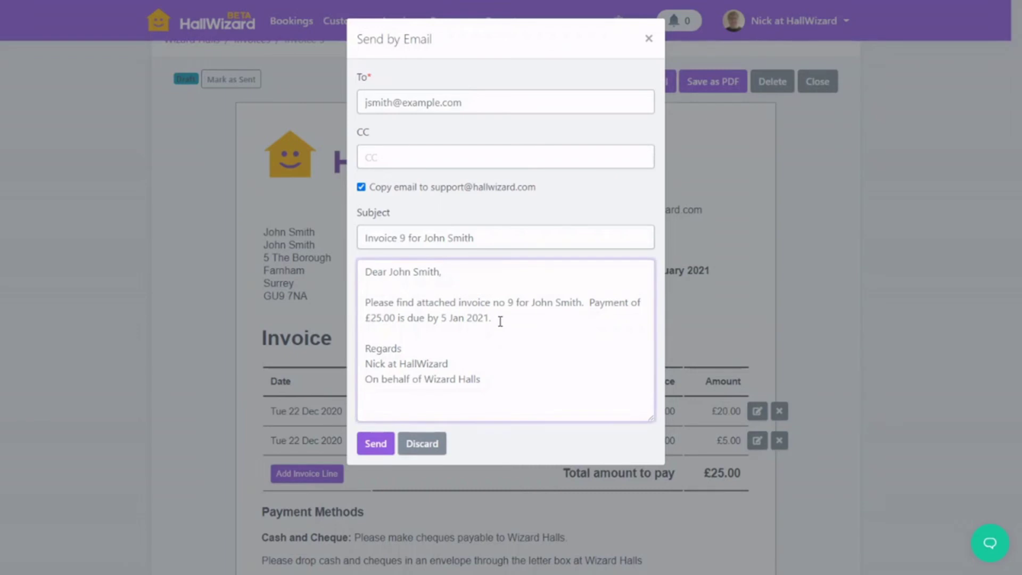
key("Return")
key("Return")
type("Thank")
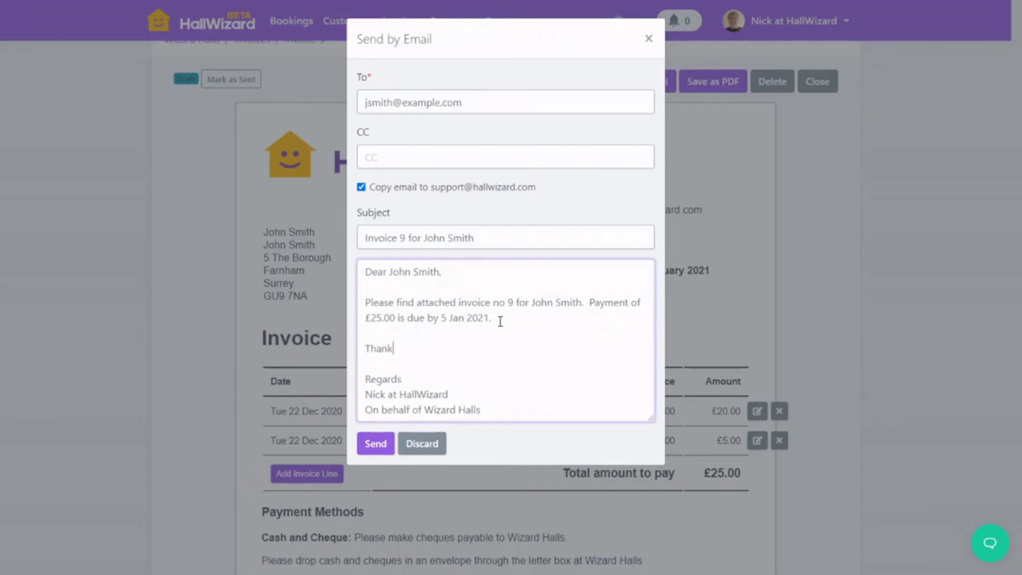
type(" very muyc")
left_click(378, 448)
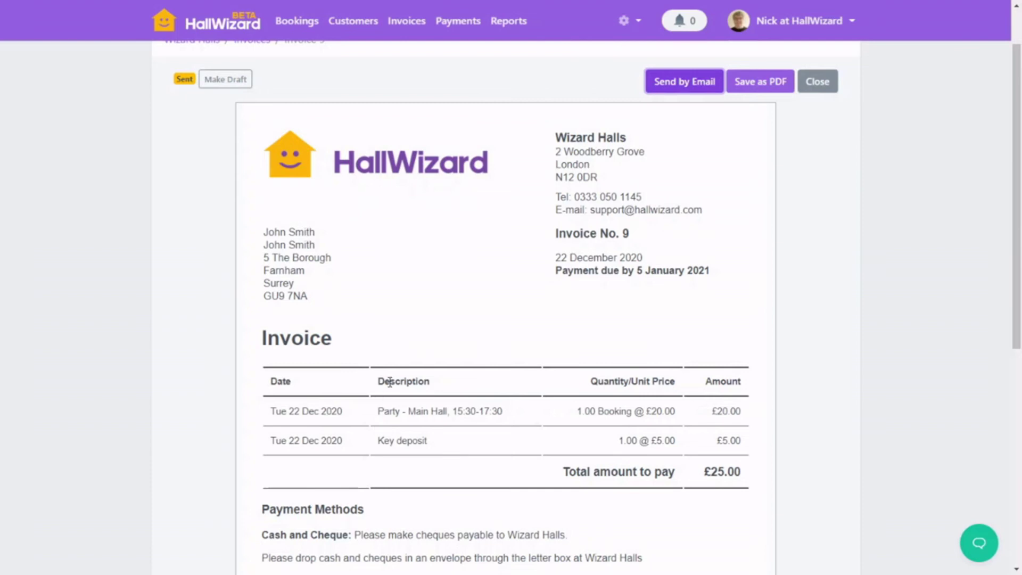
Step: Record the customer's 20.00 cash payment dated 2020-12-22 against the 25.00 invoice
scroll(405, 319, "up", 1)
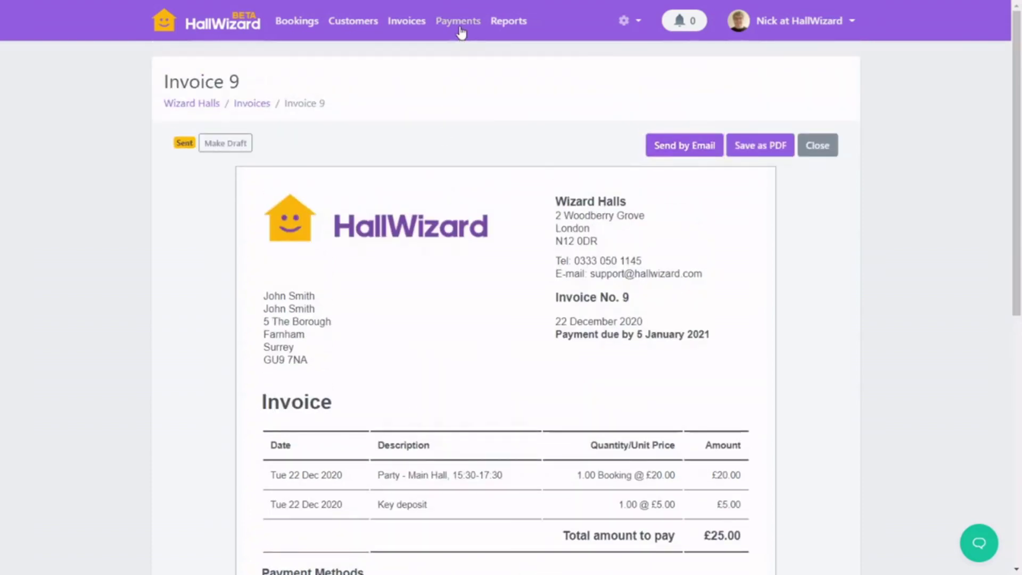
left_click(460, 30)
left_click(204, 147)
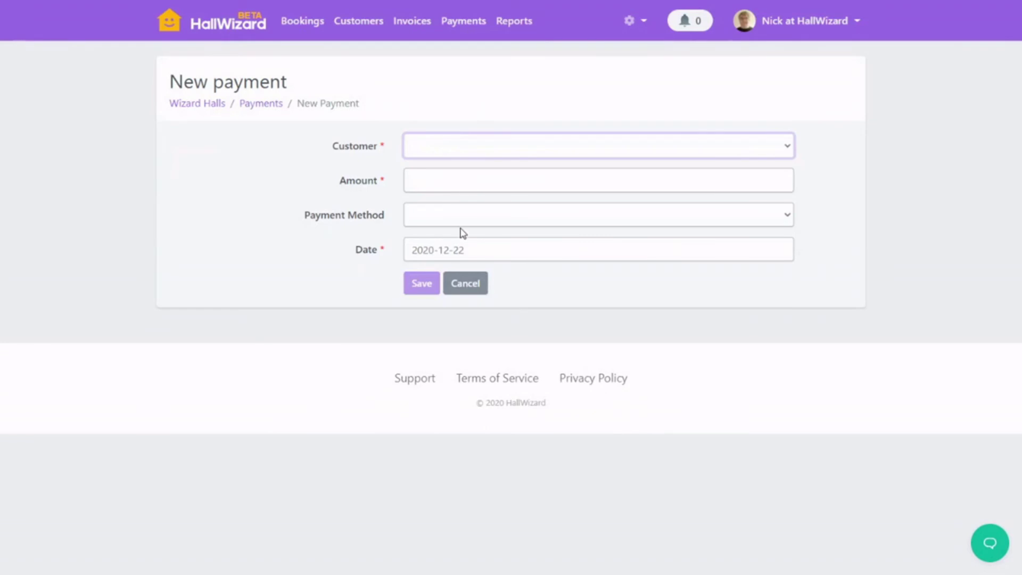
key("Down")
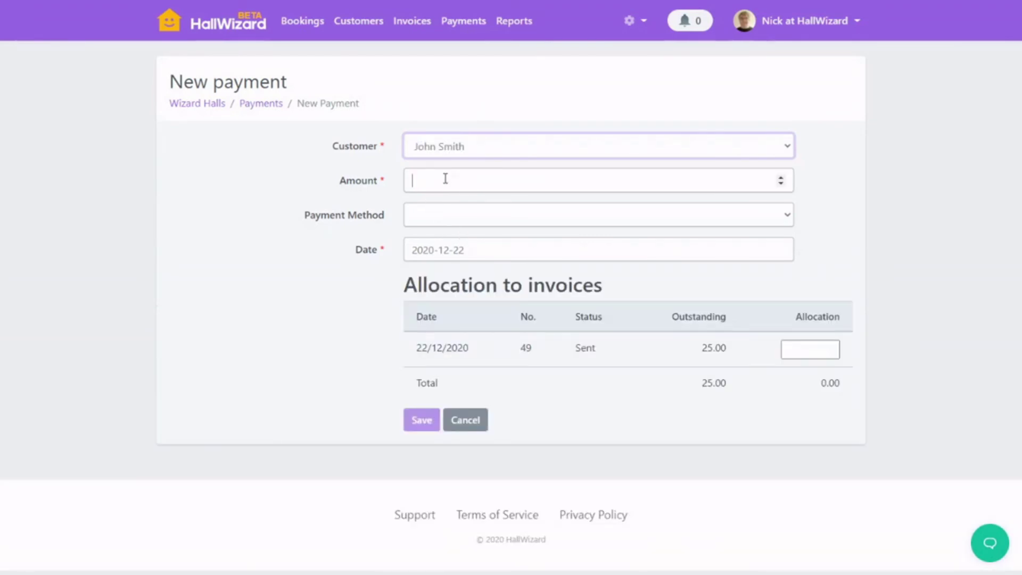
left_click(446, 179)
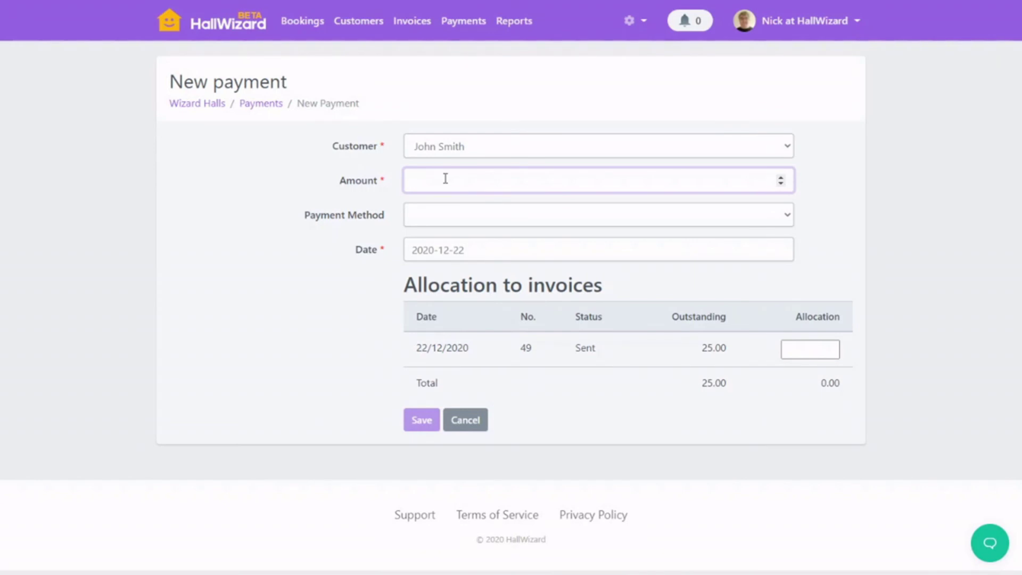
key("Tab")
key("Down")
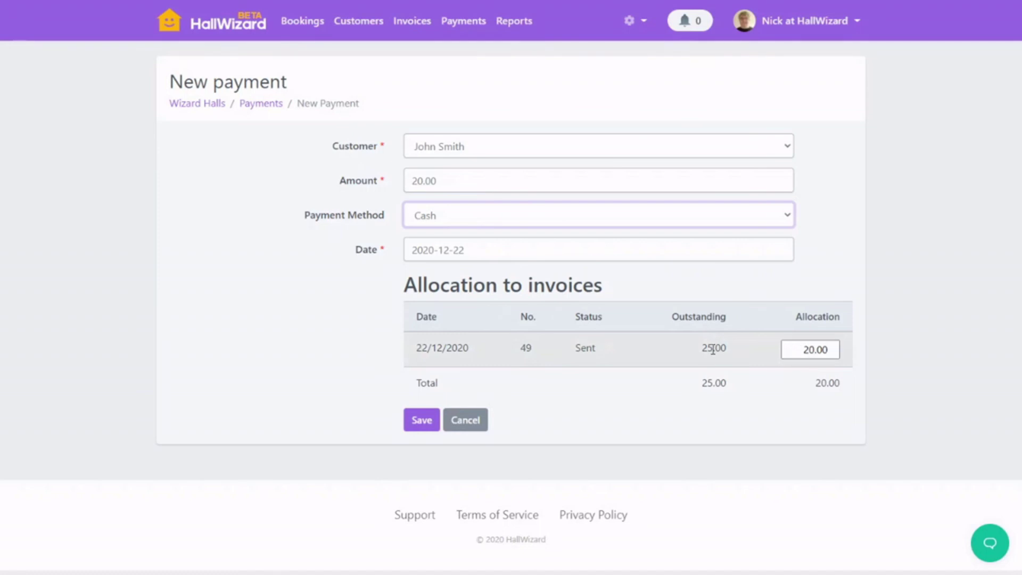
left_click(415, 426)
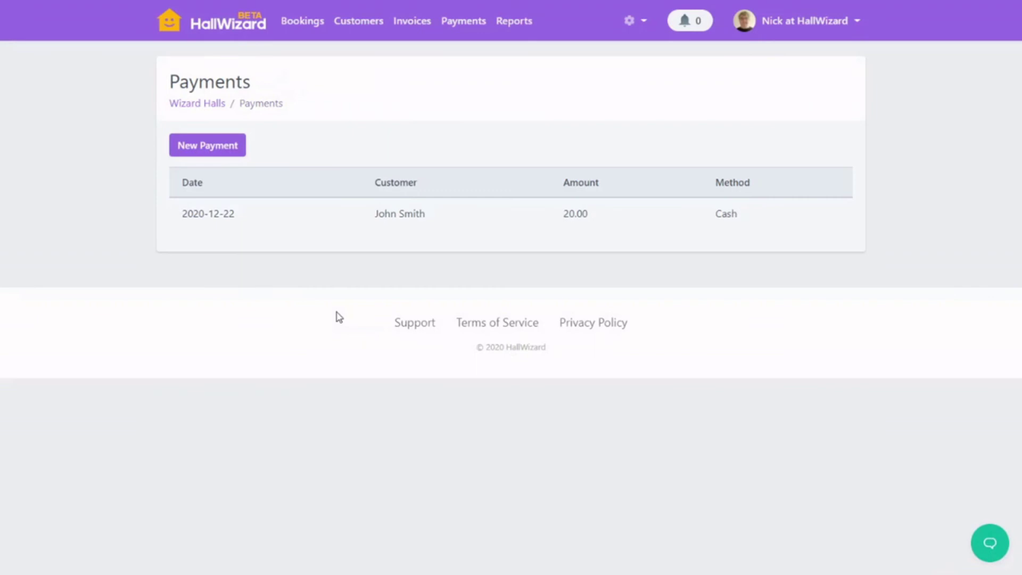
Step: Show the Bookings Report for 21–27 December 2020, bringing up printing and then cancelling it
left_click(526, 28)
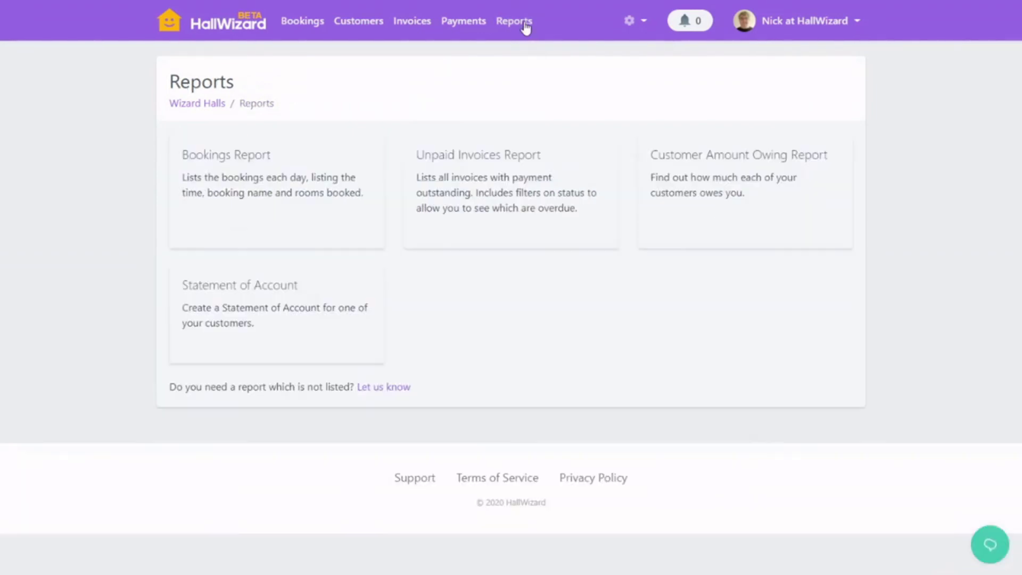
left_click(306, 237)
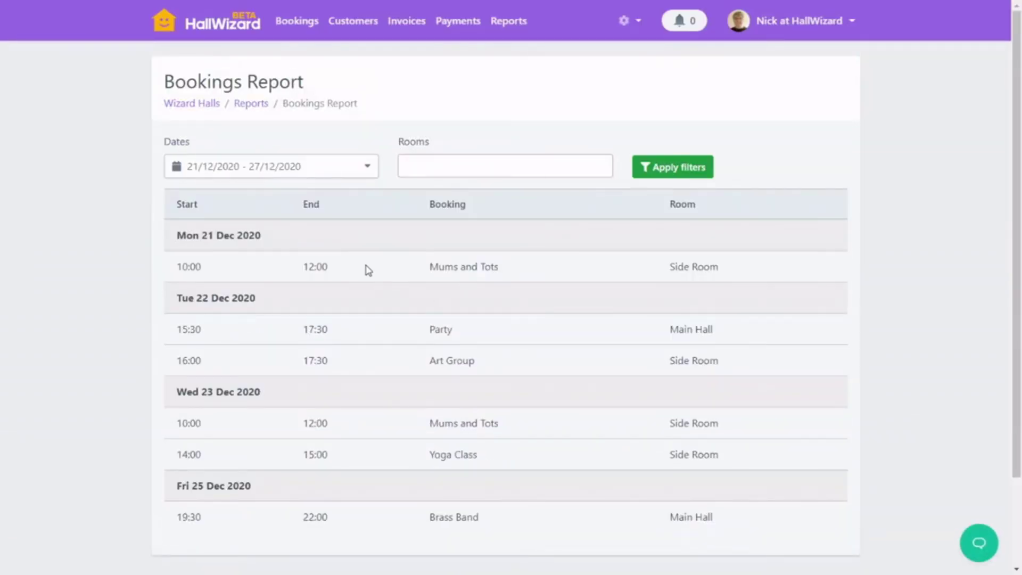
left_click(340, 173)
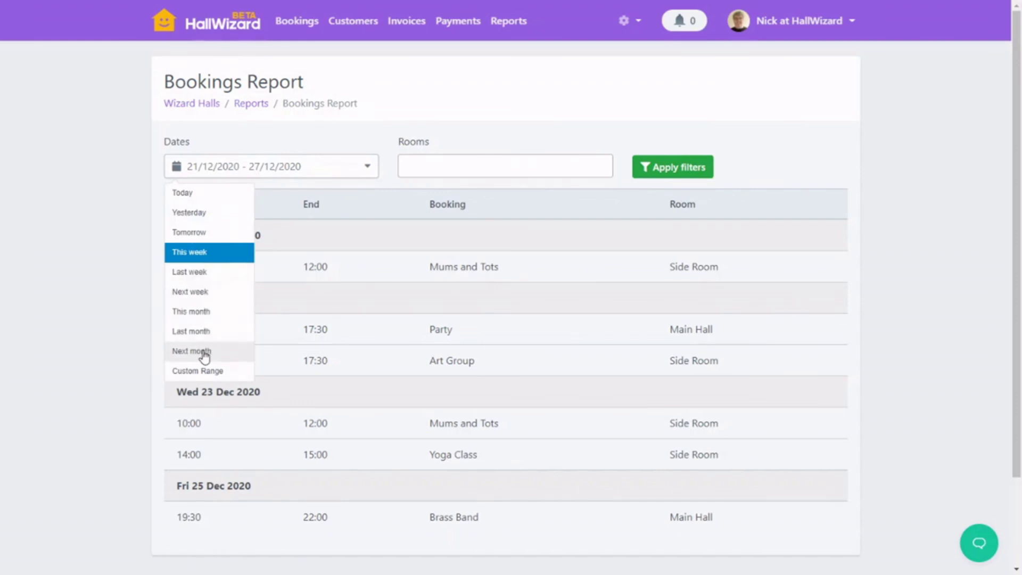
left_click(382, 189)
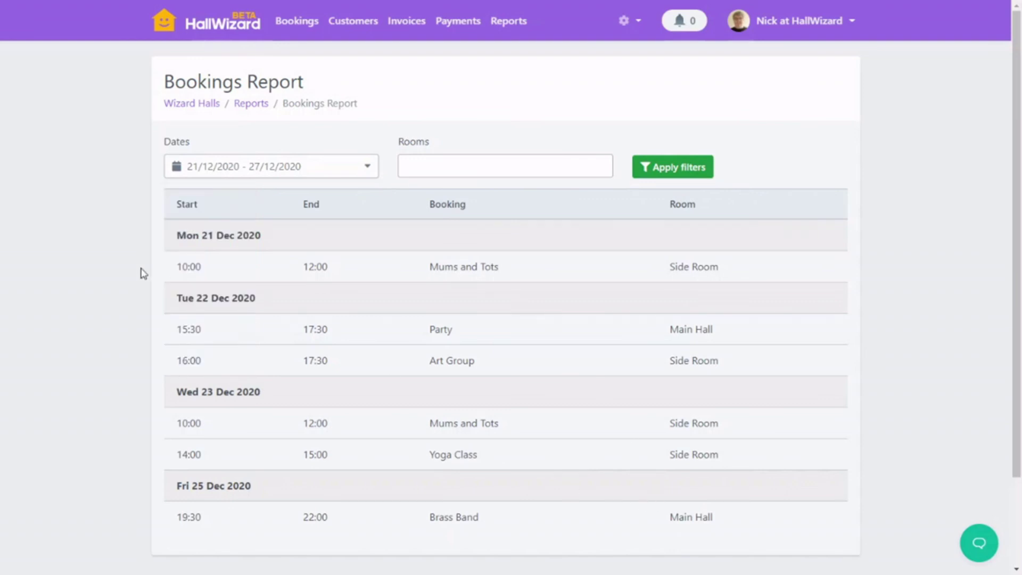
key("ctrl+p")
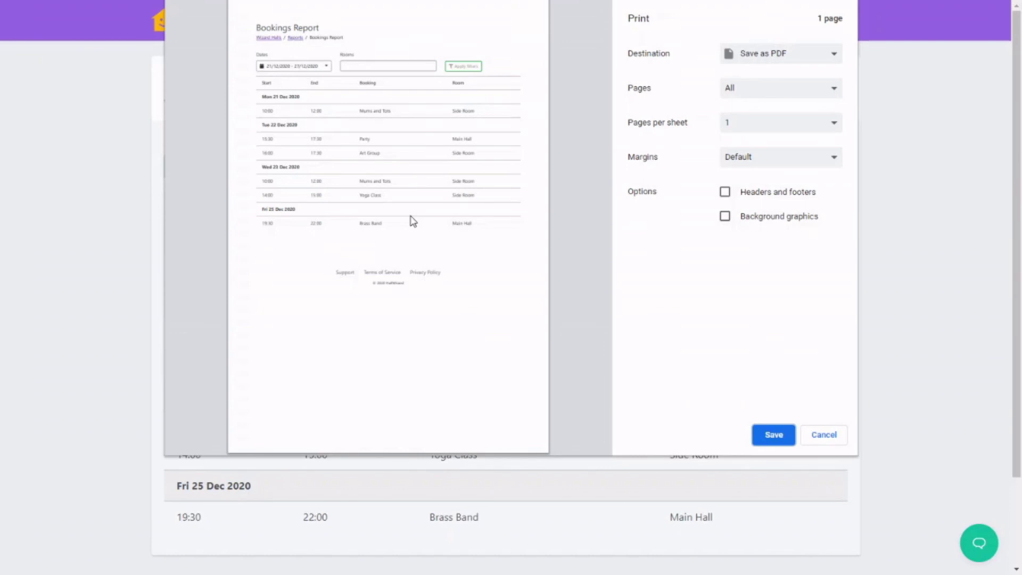
left_click(840, 433)
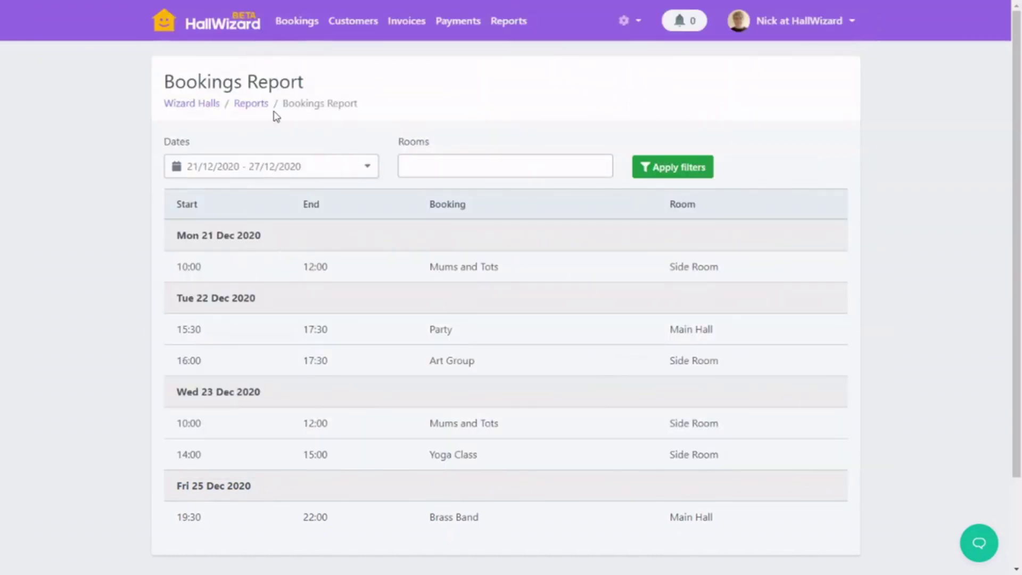
Step: Check the Unpaid Invoices Report shows 5.00 owing on invoice 9, then return to the reports list
left_click(259, 103)
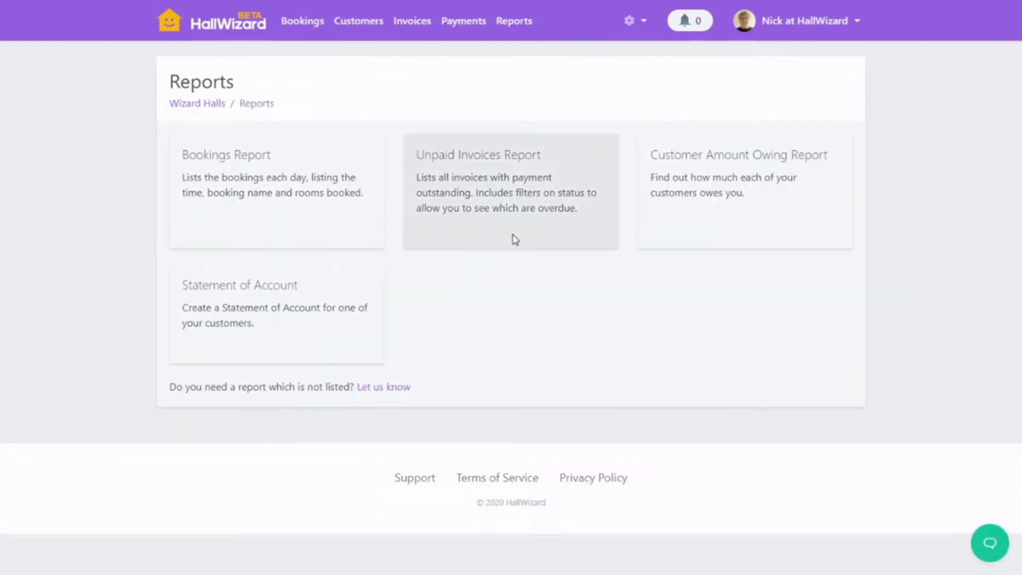
left_click(482, 233)
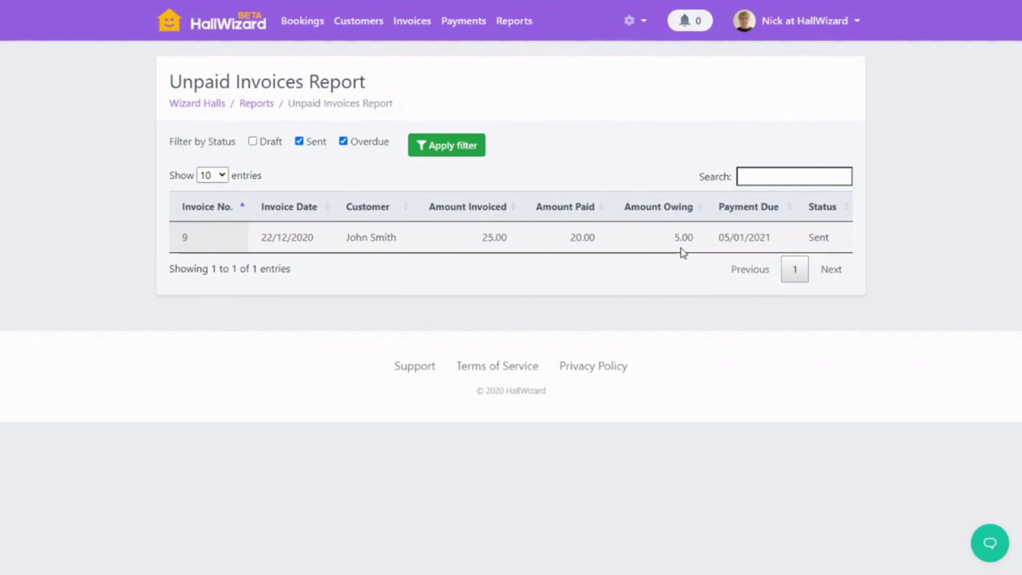
left_click(246, 107)
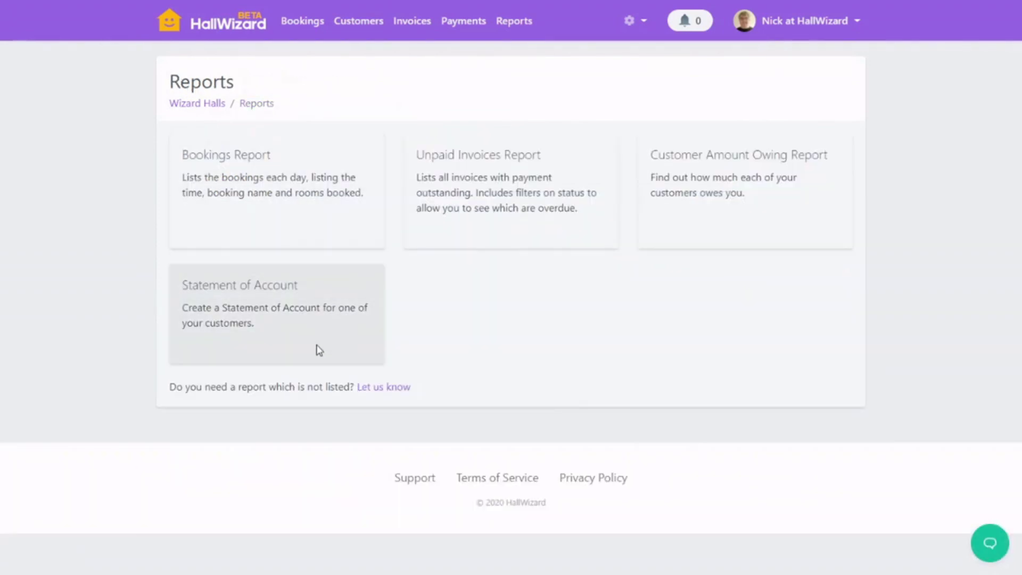
Step: Create the customer's Statement of Account for 01/01/2020–22/12/2020, showing a 5.00 balance
left_click(317, 354)
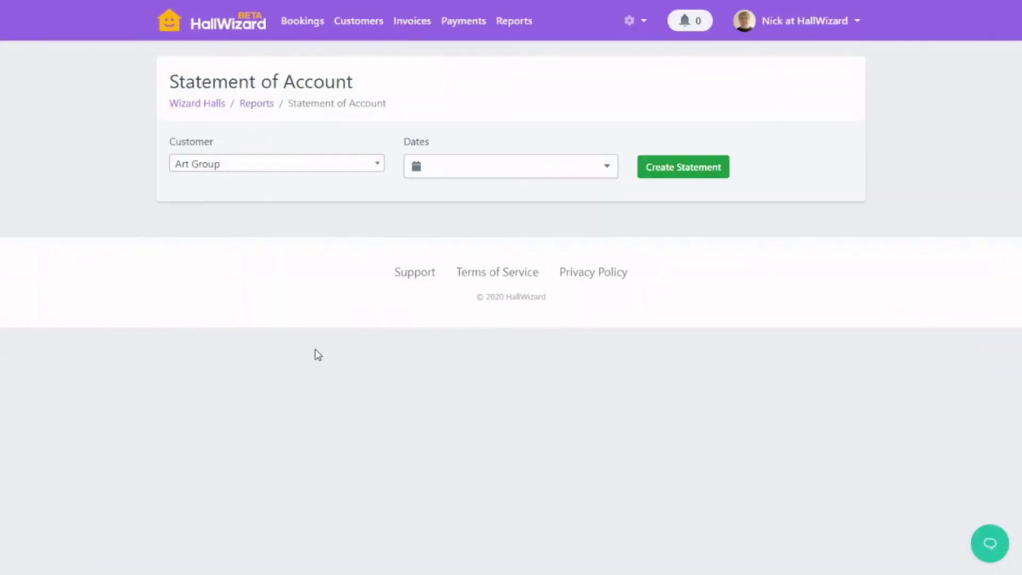
left_click(261, 163)
left_click(232, 256)
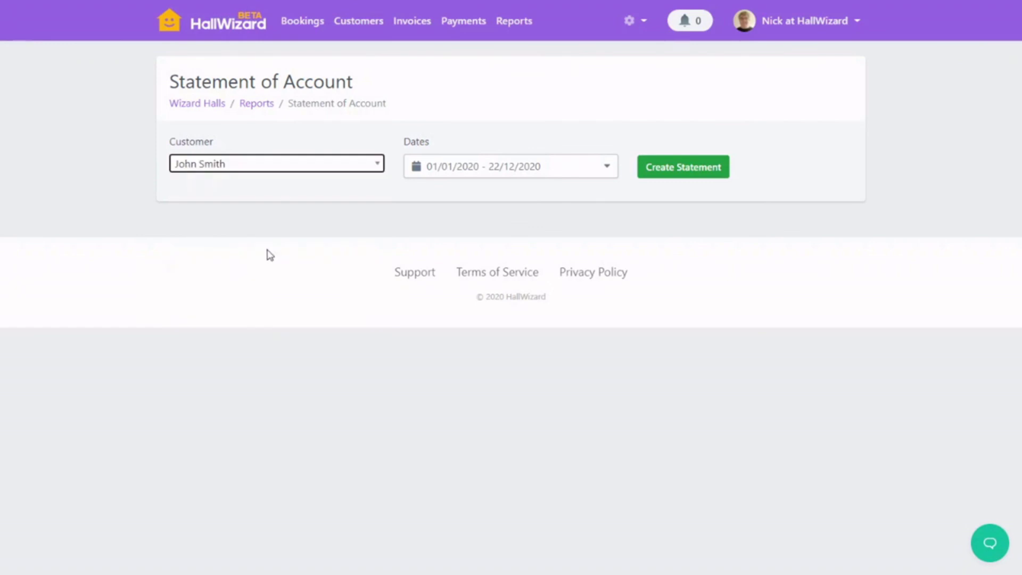
left_click(679, 176)
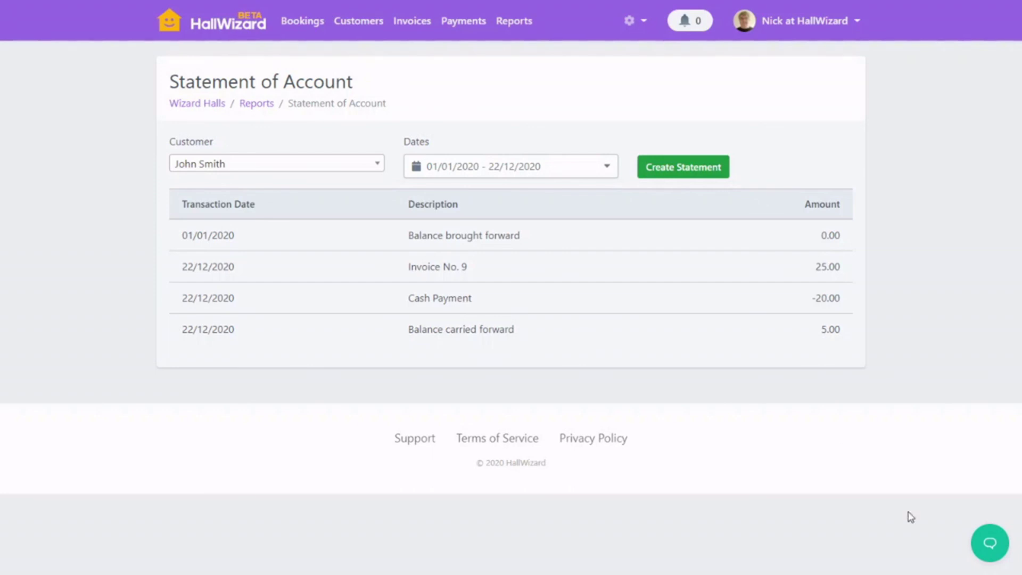
Step: Search the instant help articles for 'payment'
left_click(990, 544)
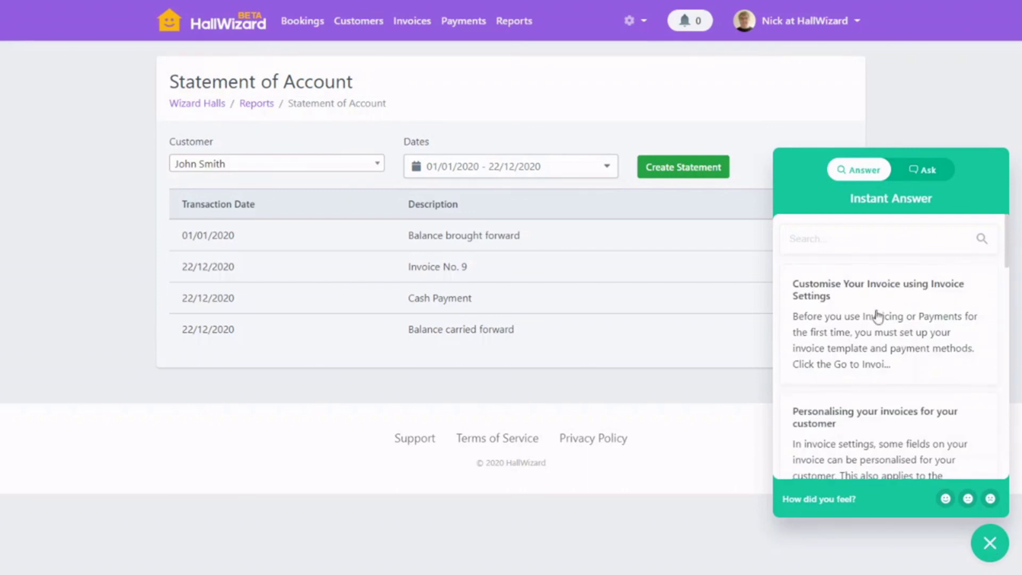
left_click(848, 244)
type("pa")
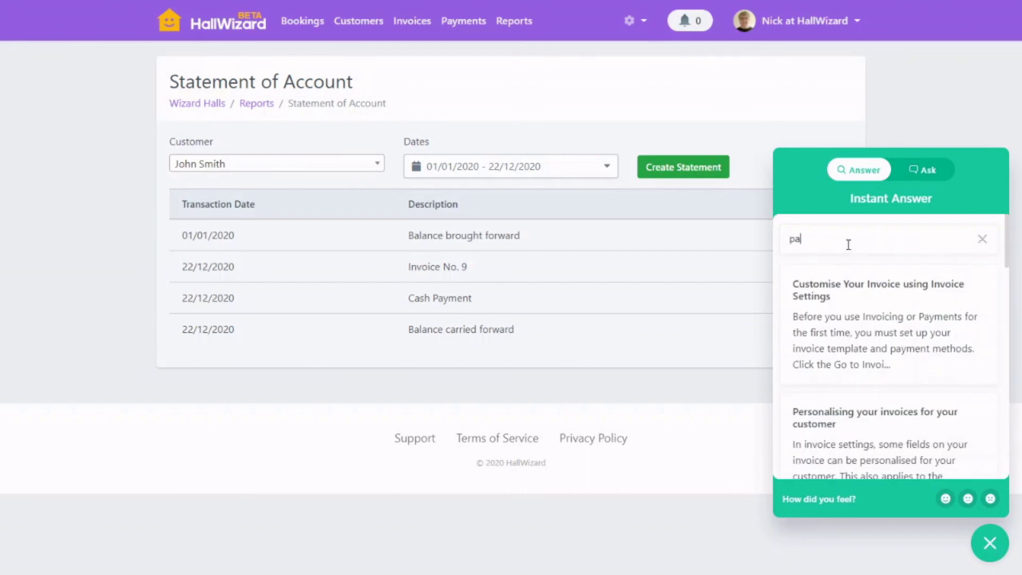
type("yment")
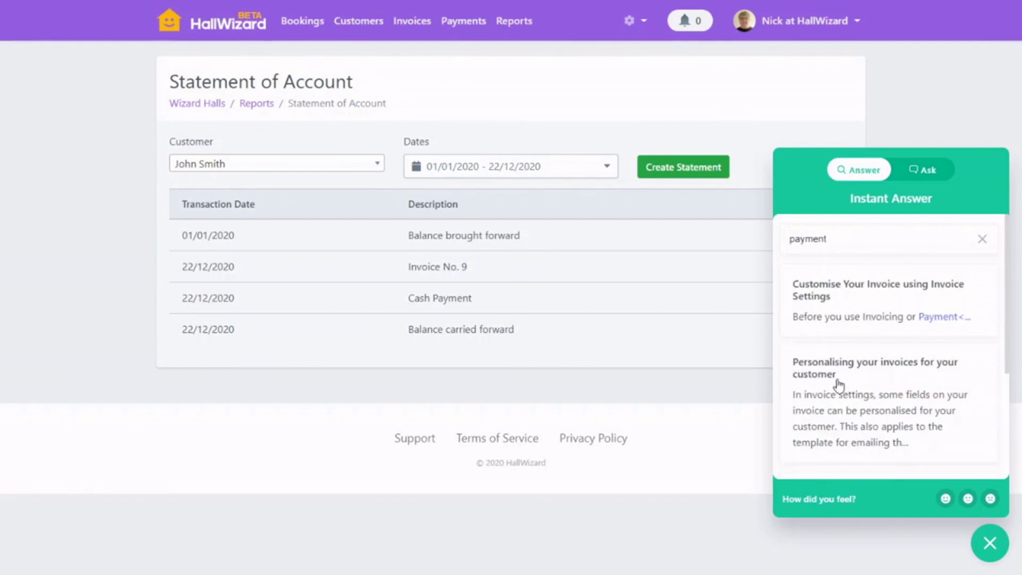
scroll(844, 311, "down", 1)
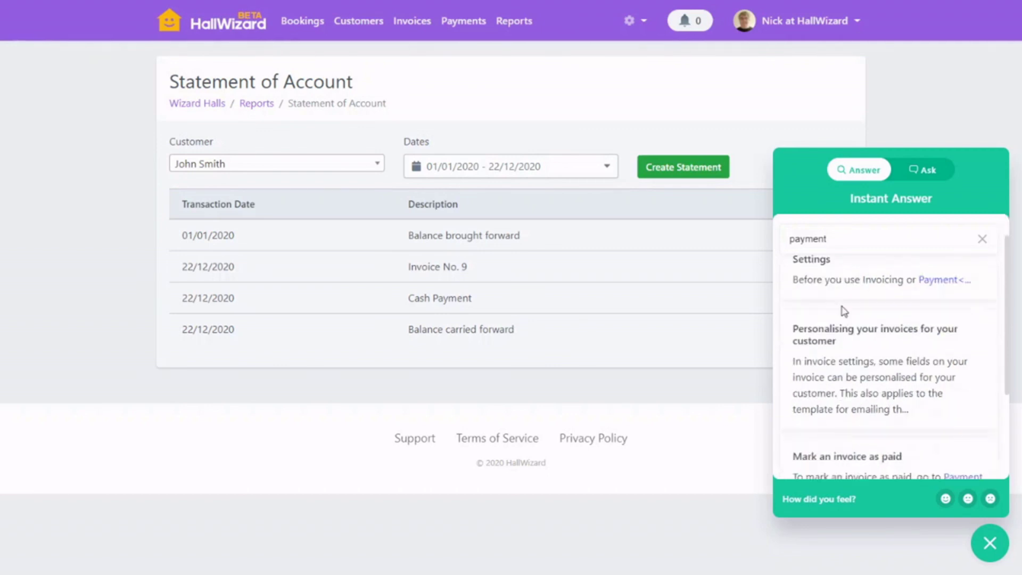
scroll(844, 311, "down", 4)
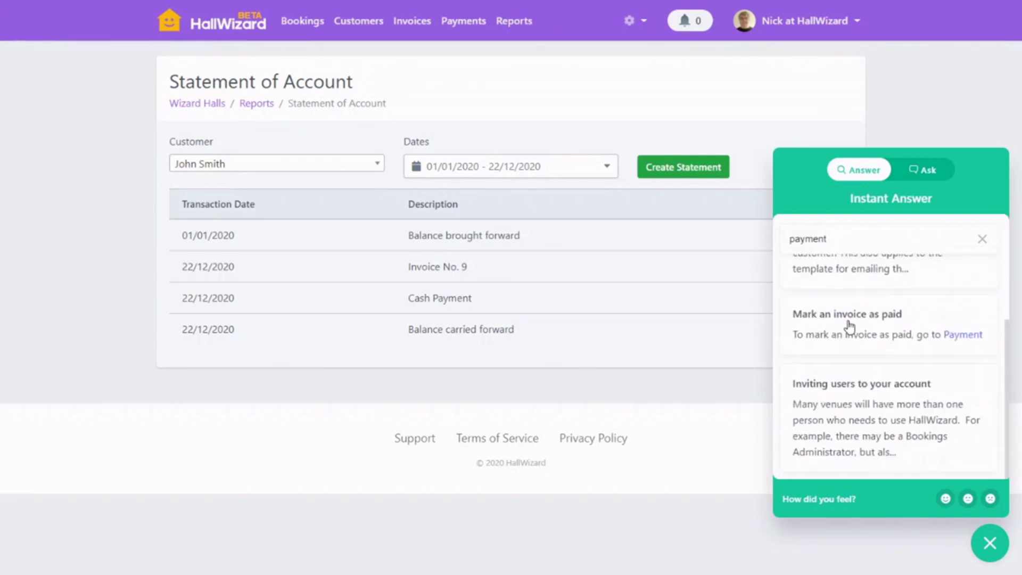
Step: Read the 'Mark an invoice as paid' article, then bring up the Ask message form
left_click(850, 327)
scroll(850, 327, "down", 3)
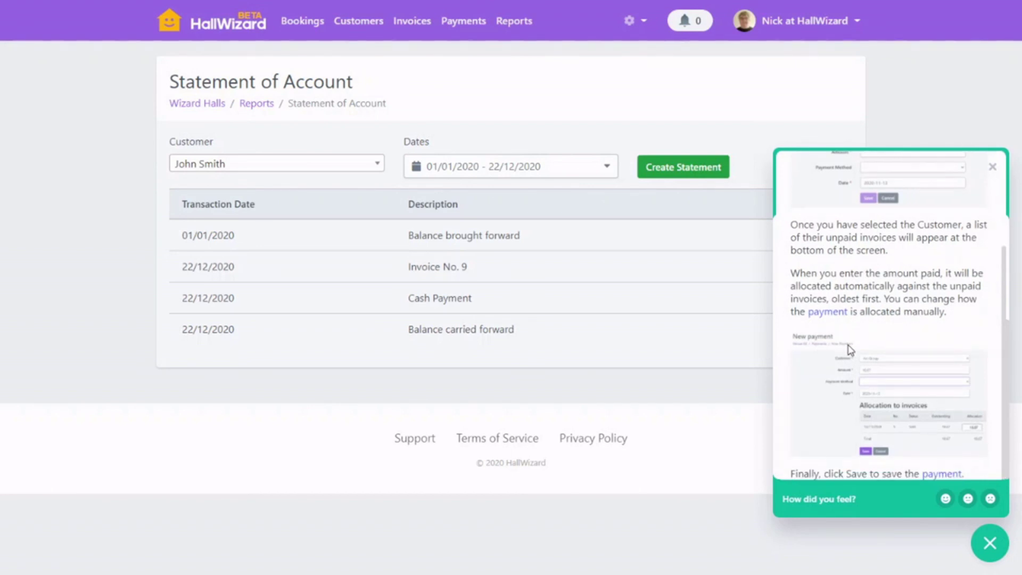
scroll(852, 340, "up", 3)
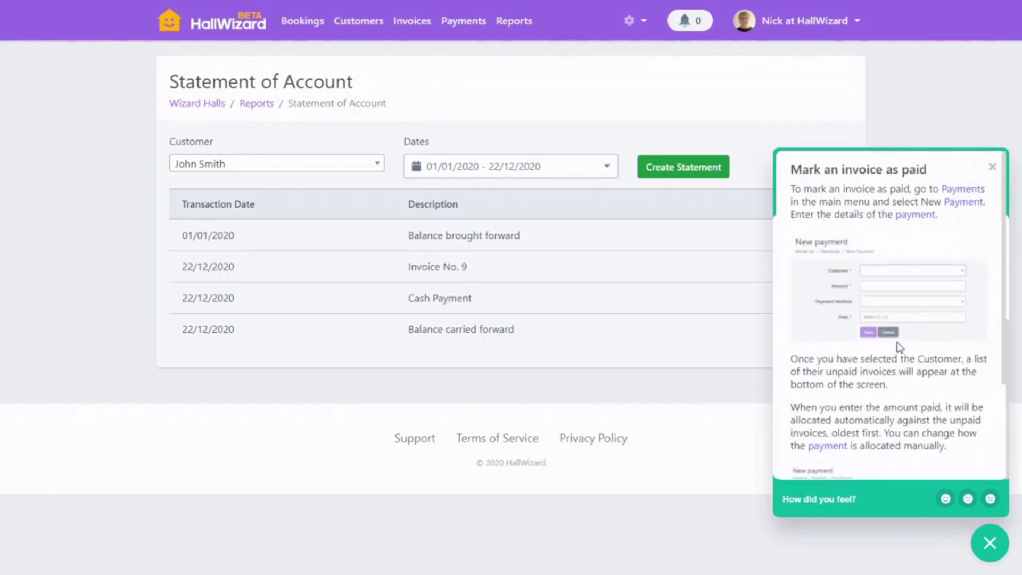
left_click(992, 168)
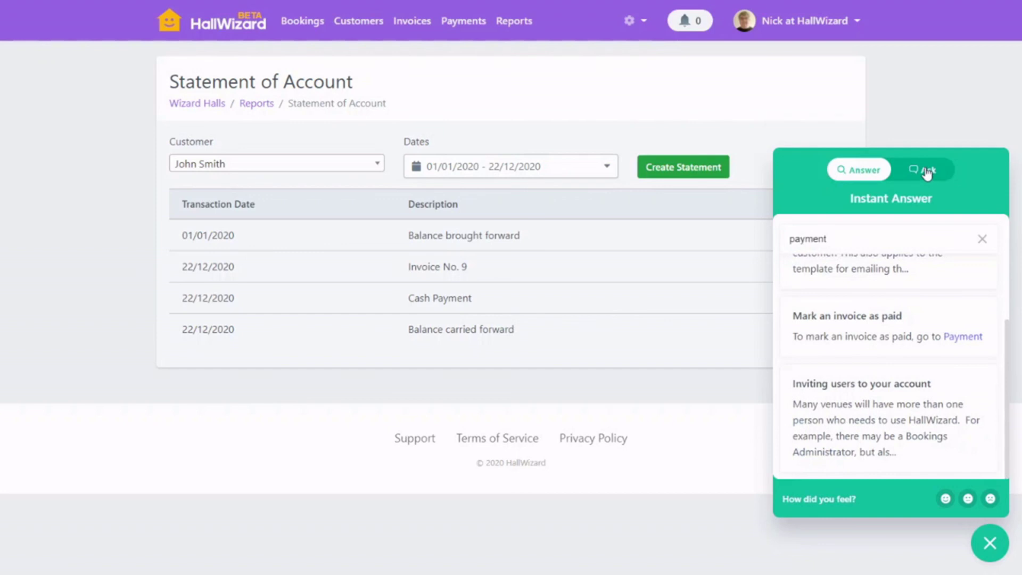
left_click(927, 172)
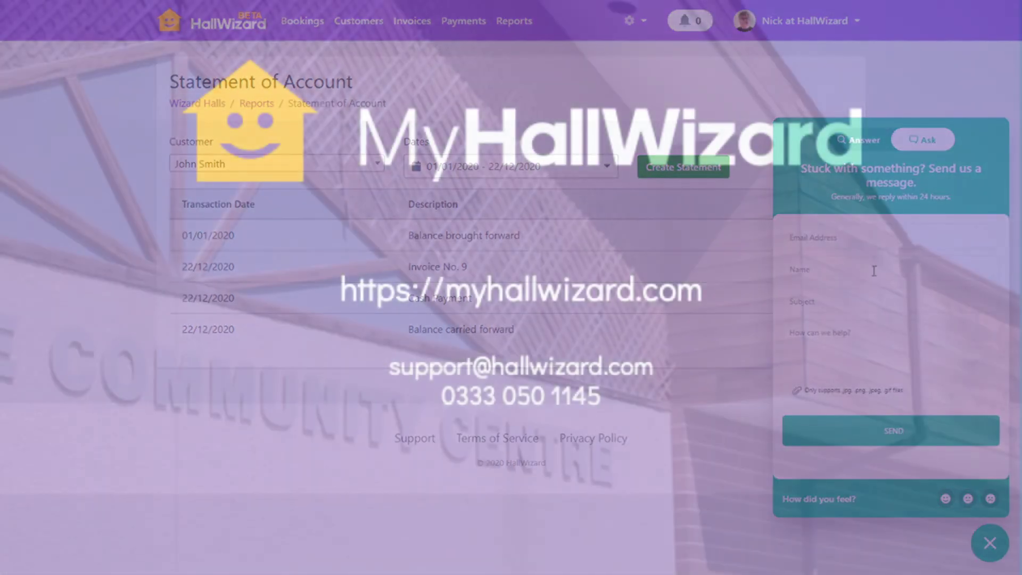